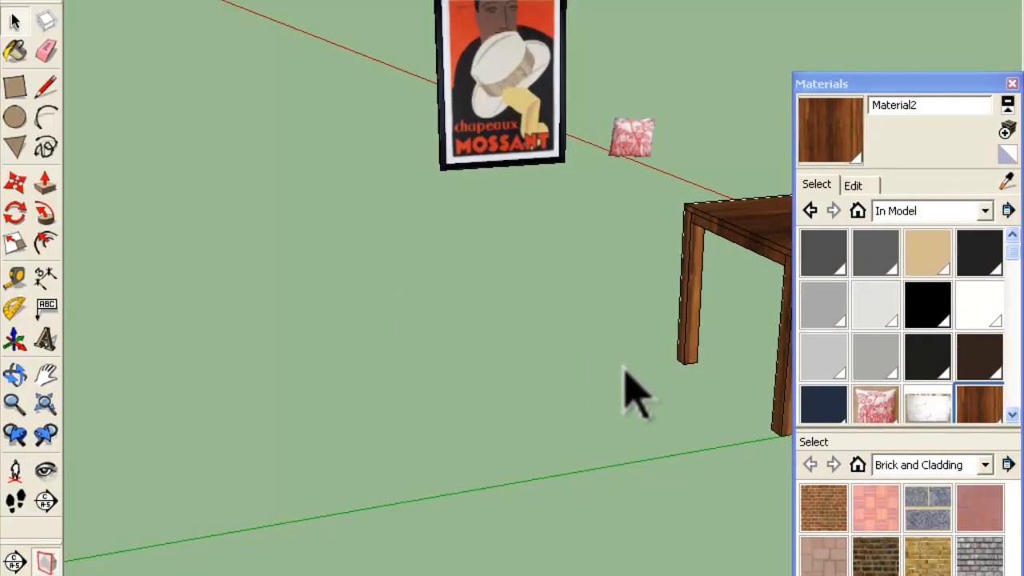
# Examine the wood grain direction on the table's top, aprons and legs from several angles.
pyautogui.moveTo(626, 373); pyautogui.dragTo(221, 276, button='middle')
pyautogui.scroll(3, 212, 260)
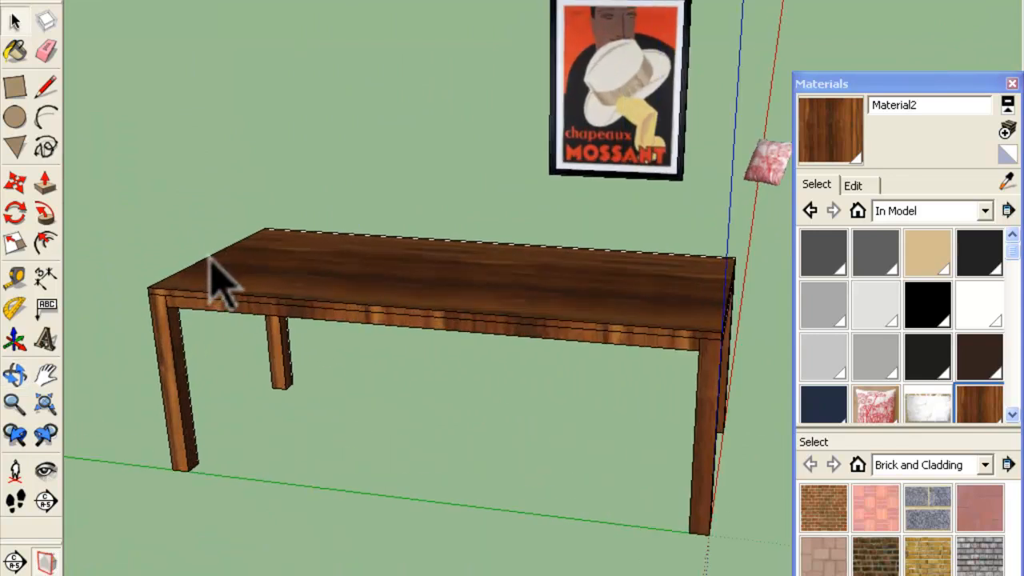
pyautogui.scroll(2, 218, 280)
pyautogui.scroll(2, 450, 320)
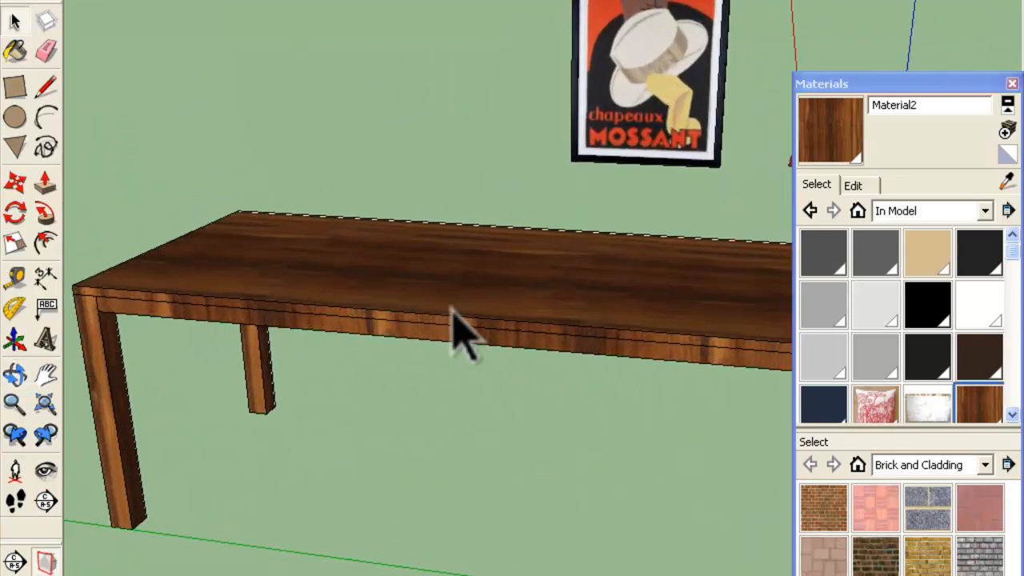
pyautogui.moveTo(451, 320); pyautogui.dragTo(562, 384, button='middle')
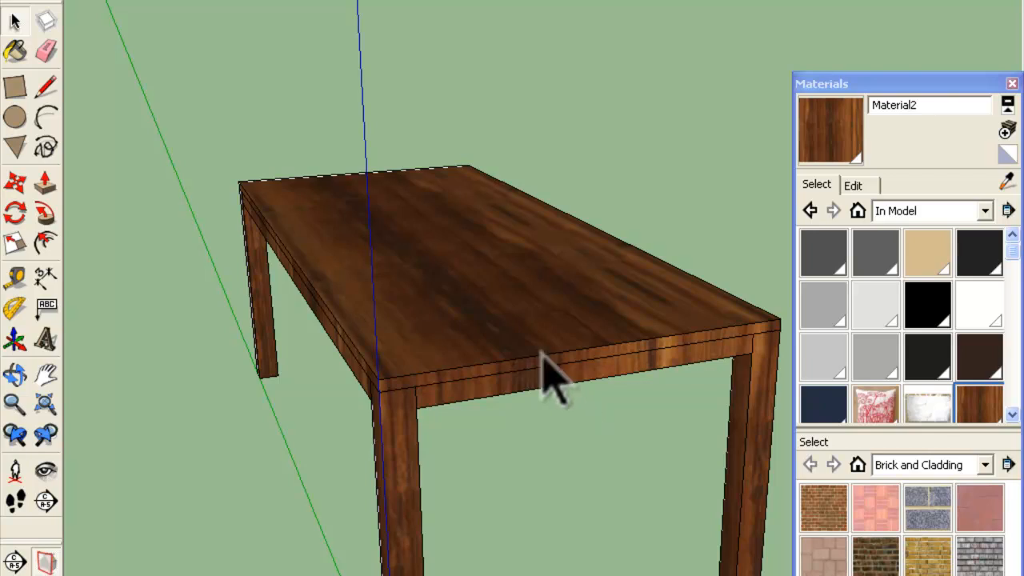
pyautogui.scroll(4, 544, 368)
pyautogui.moveTo(371, 411); pyautogui.dragTo(304, 406, button='middle')
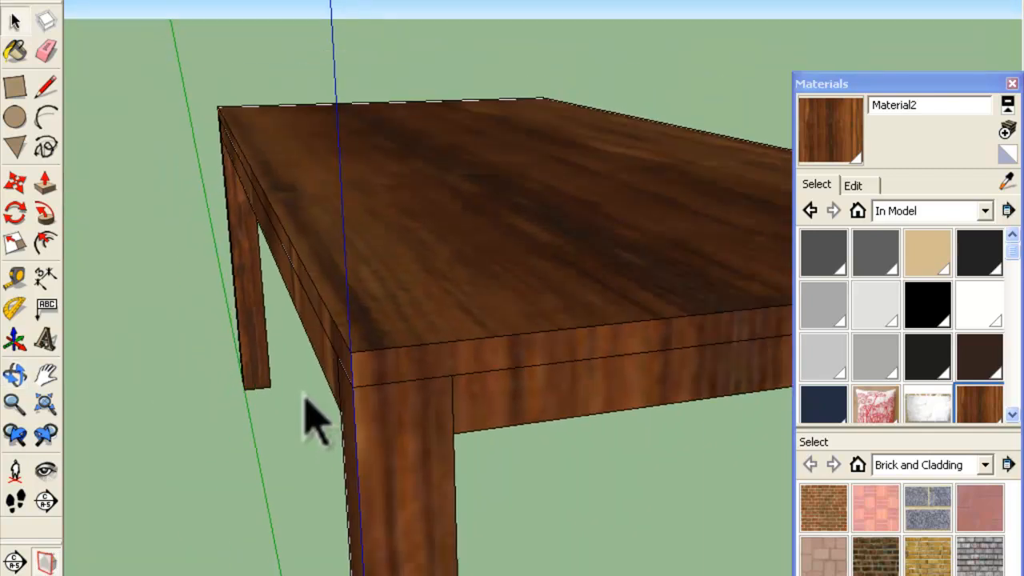
pyautogui.scroll(-6, 304, 400)
pyautogui.scroll(1, 460, 338)
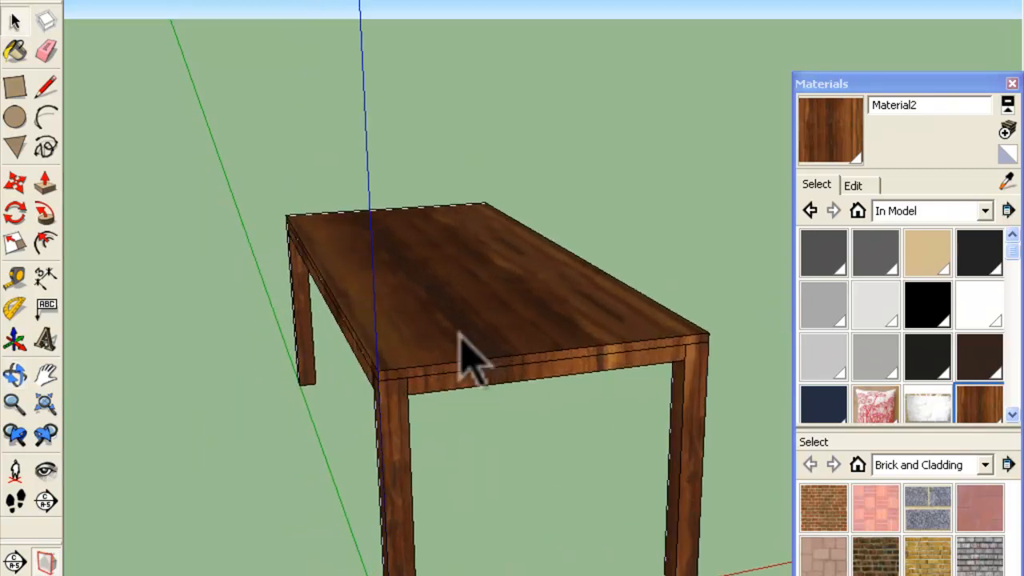
pyautogui.moveTo(460, 338); pyautogui.dragTo(252, 476, button='middle')
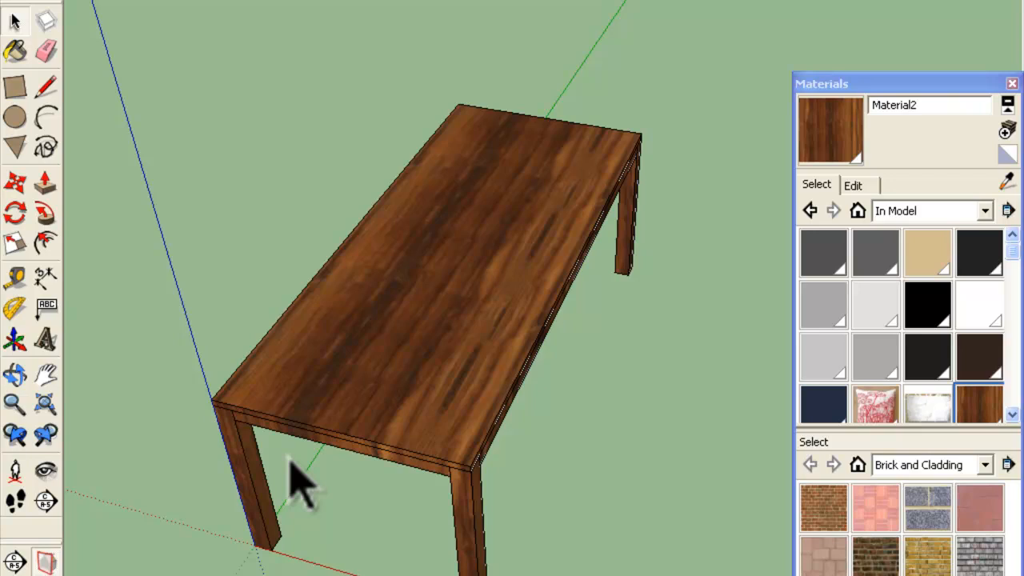
pyautogui.moveTo(300, 448); pyautogui.dragTo(472, 384, button='middle')
pyautogui.scroll(1, 177, 402)
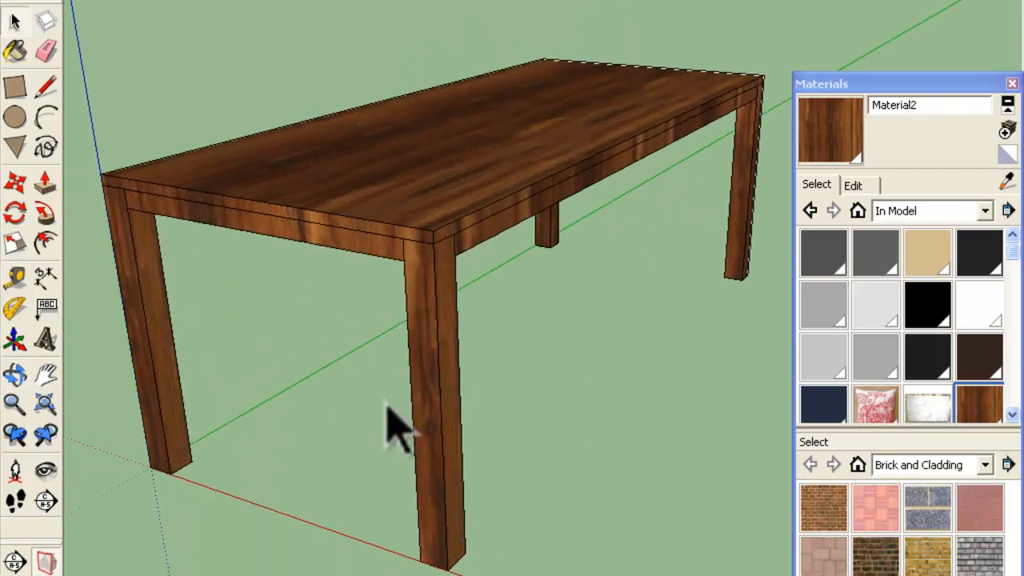
pyautogui.scroll(-2, 386, 404)
pyautogui.moveTo(361, 320); pyautogui.dragTo(361, 359, button='middle')
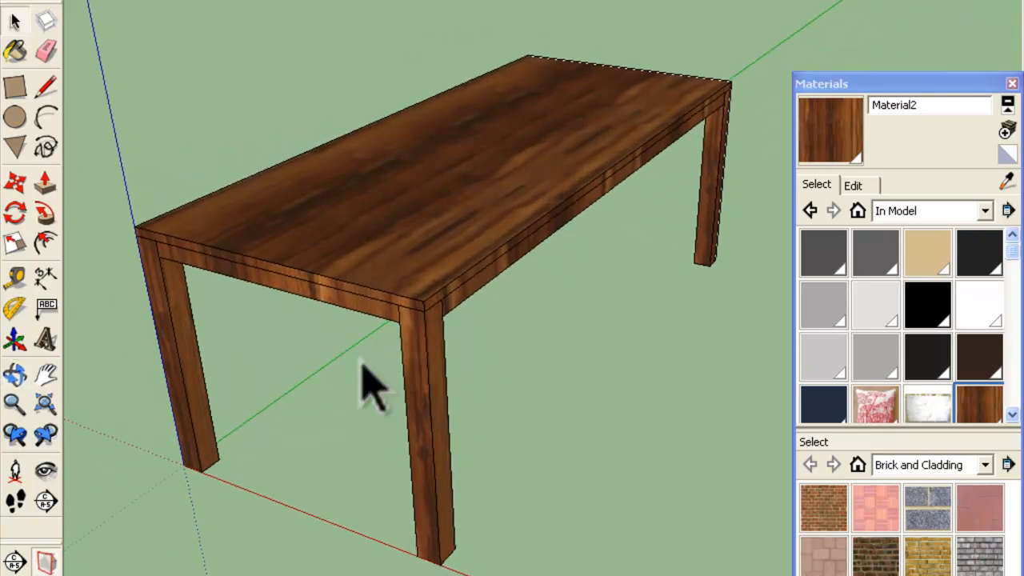
pyautogui.scroll(1, 360, 352)
pyautogui.scroll(2, 200, 343)
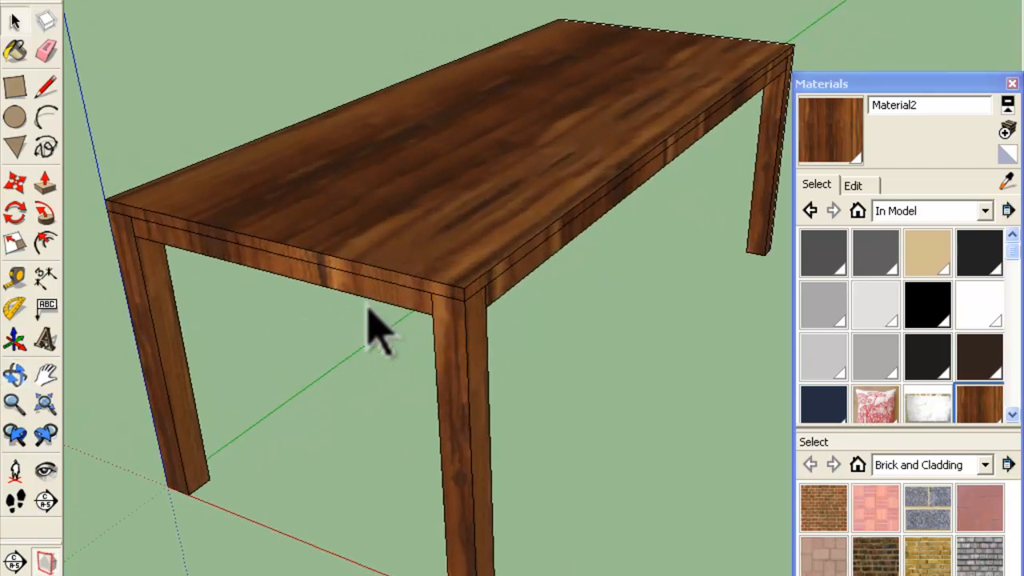
pyautogui.moveTo(366, 304); pyautogui.dragTo(439, 324, button='middle')
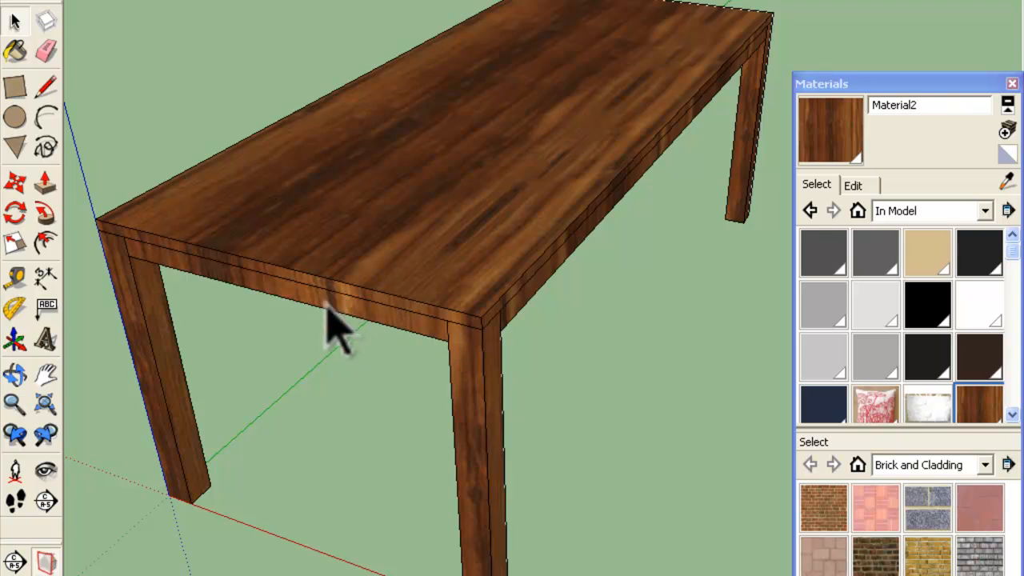
# Open the table group for editing at its short end.
pyautogui.scroll(2, 326, 304)
pyautogui.moveTo(327, 302); pyautogui.dragTo(309, 138, button='middle')
pyautogui.scroll(-1, 369, 189)
pyautogui.moveTo(420, 205); pyautogui.dragTo(369, 192, button='middle')
pyautogui.rightClick(316, 247)
pyautogui.click(363, 331)
# Rotate the wood texture on the table's end apron by 90 degrees and finish the texture positioning.
pyautogui.rightClick(370, 192)
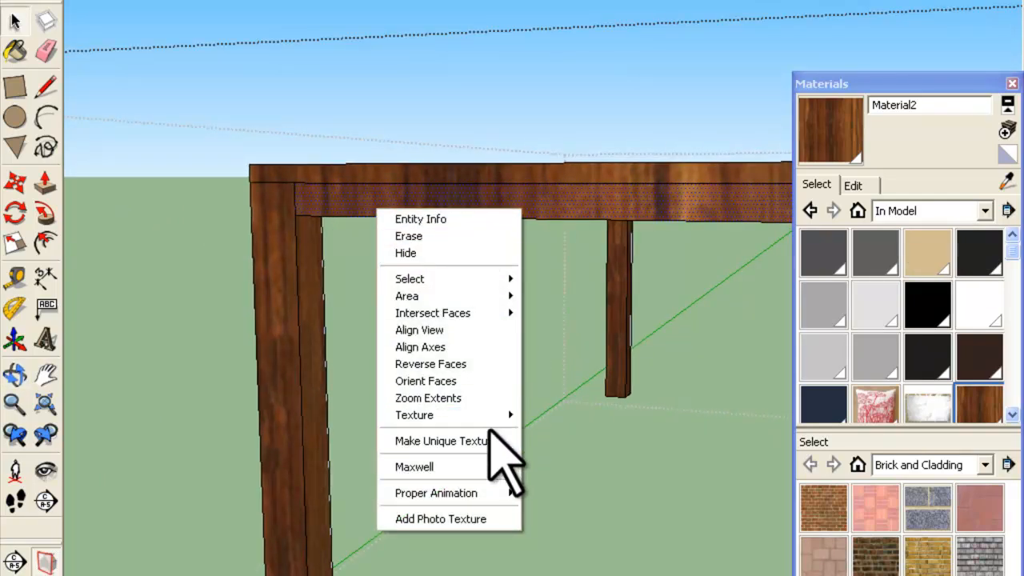
pyautogui.moveTo(470, 418)
pyautogui.click(552, 415)
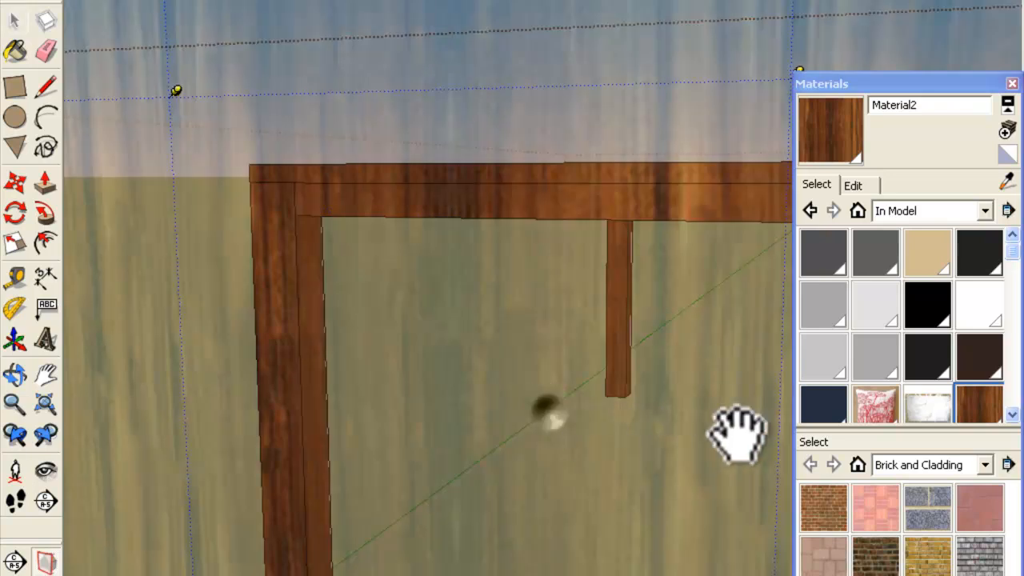
pyautogui.rightClick(551, 197)
pyautogui.moveTo(637, 264)
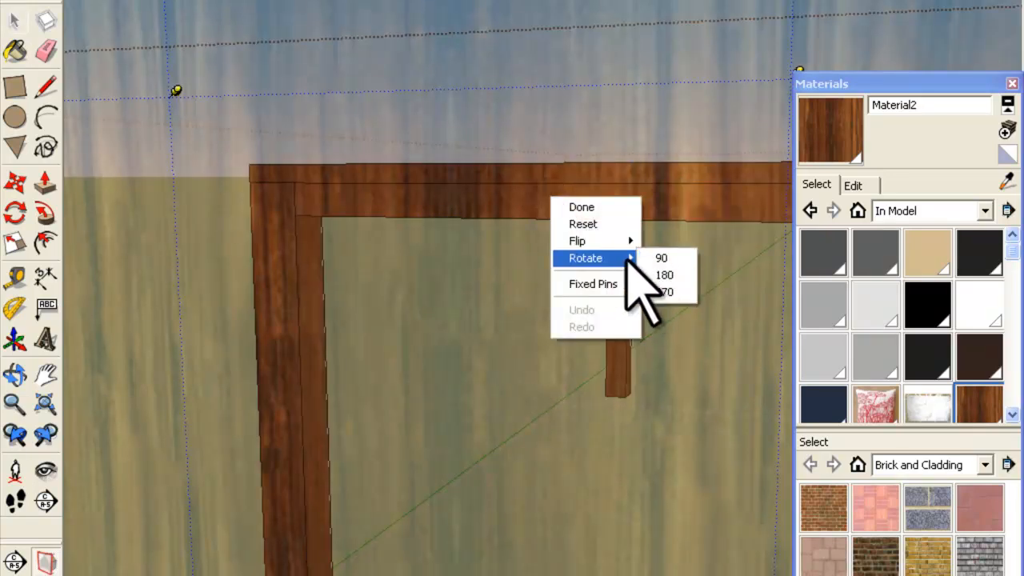
pyautogui.click(661, 258)
pyautogui.moveTo(661, 257); pyautogui.dragTo(302, 215, button='middle')
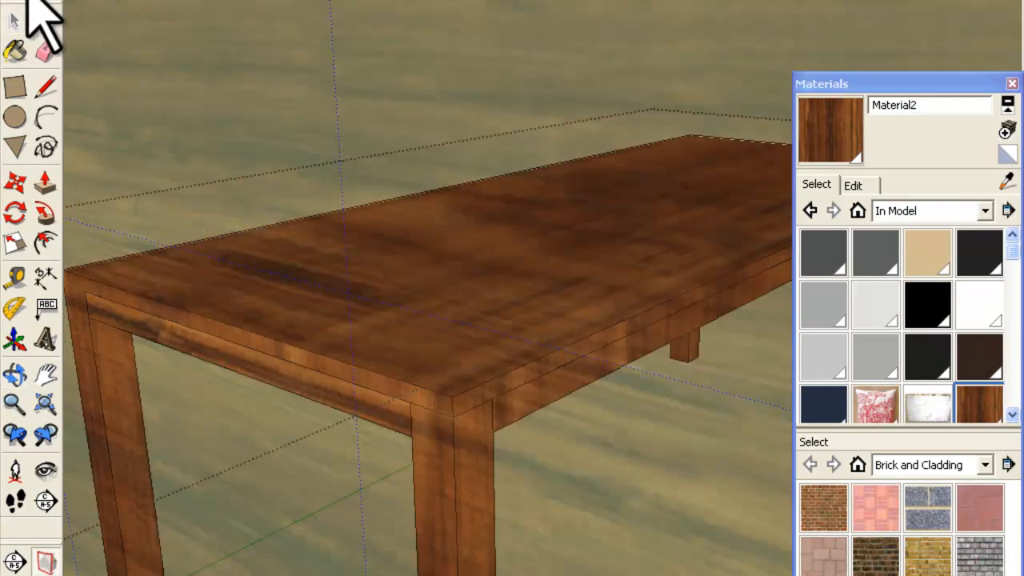
pyautogui.click(576, 91)
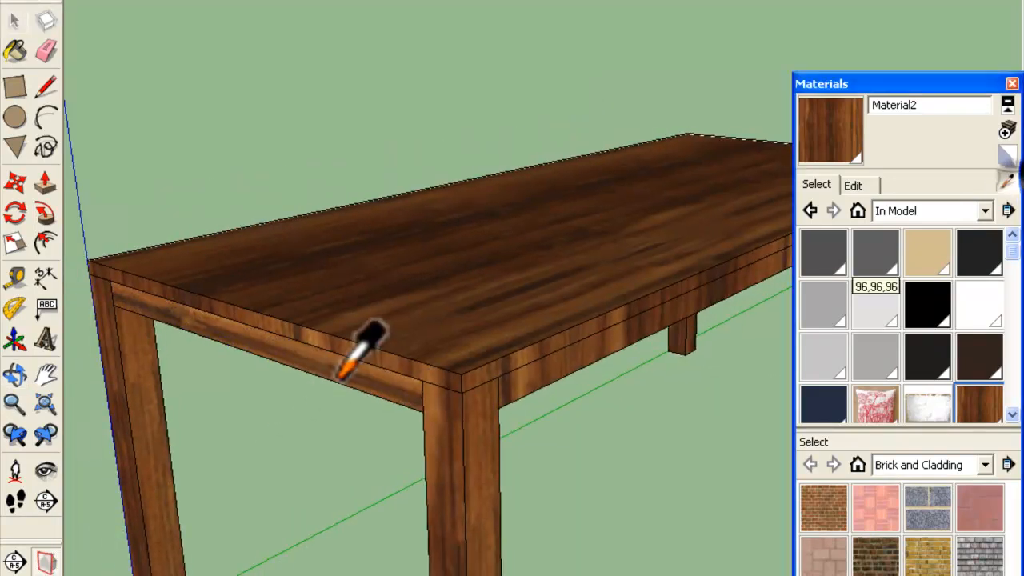
# Sample the rotated wood texture from the end apron, paint it onto the other aprons, and close the table group.
pyautogui.click(340, 377)
pyautogui.click(660, 319)
pyautogui.moveTo(556, 361); pyautogui.dragTo(241, 374, button='middle')
pyautogui.scroll(2, 427, 361)
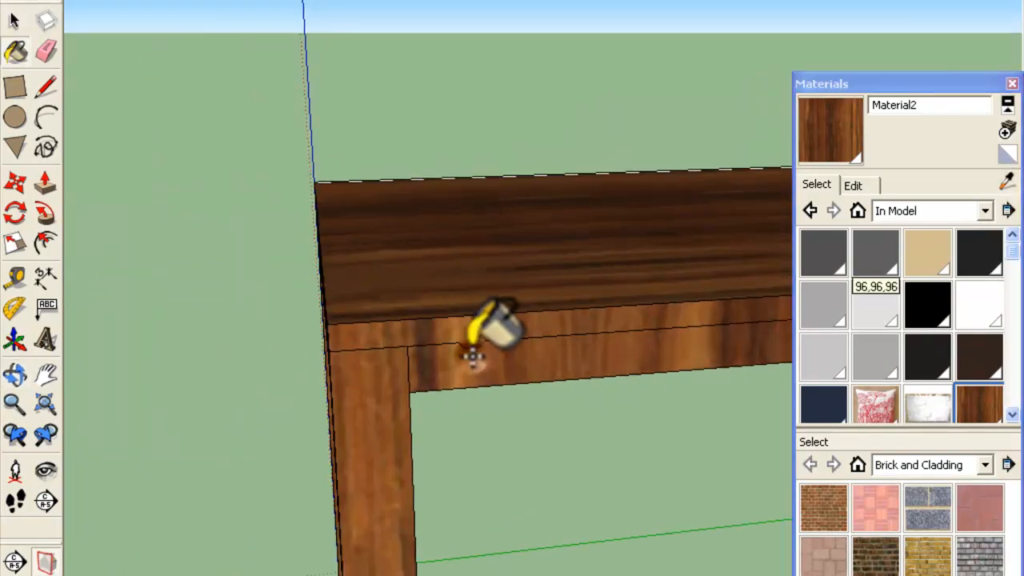
pyautogui.rightClick(473, 357)
pyautogui.click(548, 331)
pyautogui.scroll(-2, 480, 280)
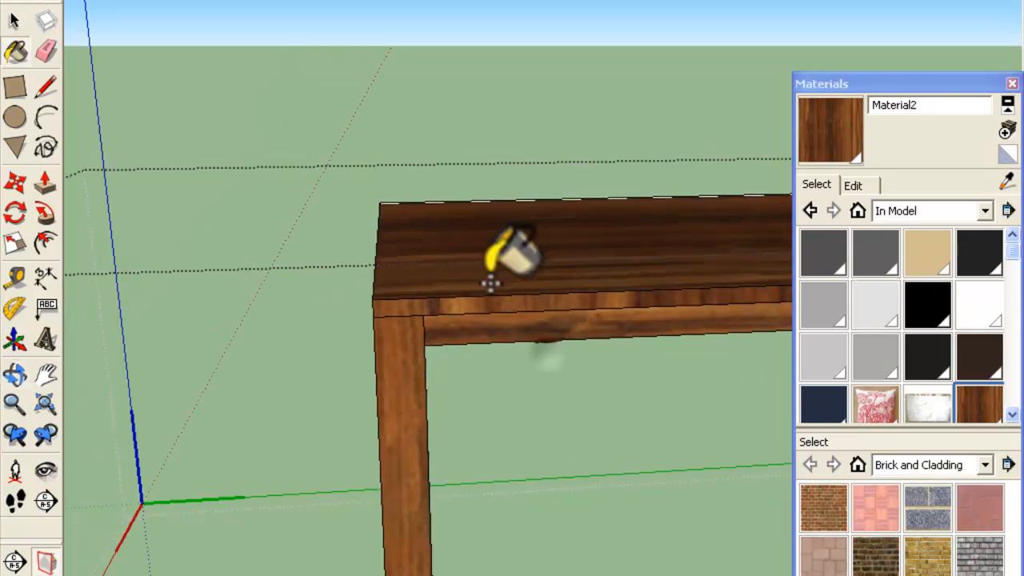
pyautogui.scroll(-2, 490, 282)
pyautogui.moveTo(480, 293)
pyautogui.mouseDown(button='middle')
pyautogui.moveTo(502, 336)
pyautogui.moveTo(628, 343)
pyautogui.moveTo(476, 356)
pyautogui.moveTo(348, 304)
pyautogui.moveTo(256, 312)
pyautogui.mouseUp(button='middle')
pyautogui.moveTo(400, 320)
pyautogui.mouseDown(button='middle')
pyautogui.moveTo(281, 343)
pyautogui.moveTo(276, 324)
pyautogui.mouseUp(button='middle')
pyautogui.scroll(2, 288, 316)
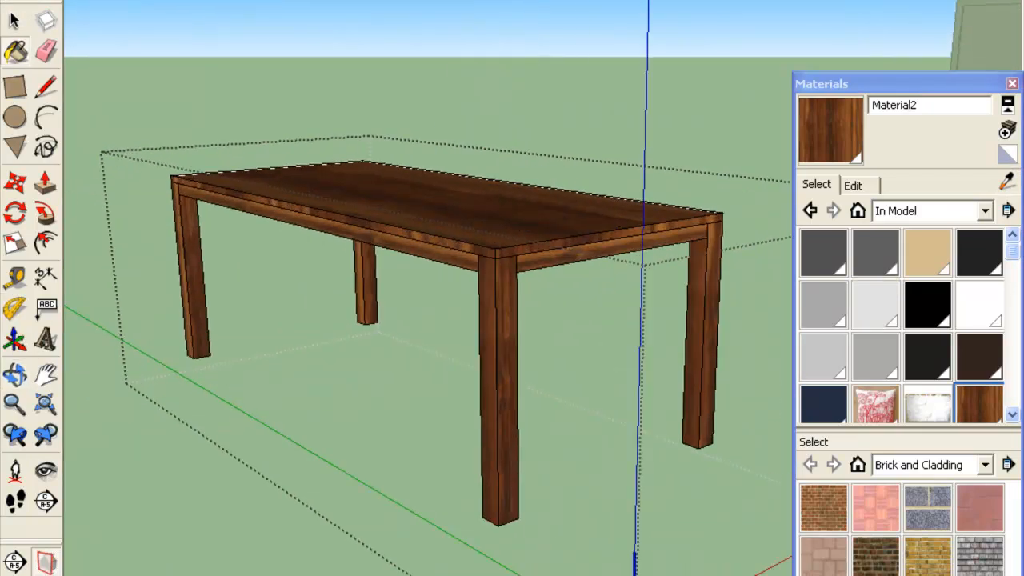
pyautogui.click(19, 15)
pyautogui.click(330, 86)
# Select the whole table and start creating a new material from the default material.
pyautogui.moveTo(441, 155); pyautogui.dragTo(101, 279, button='middle')
pyautogui.scroll(2, 205, 164)
pyautogui.scroll(-2, 697, 296)
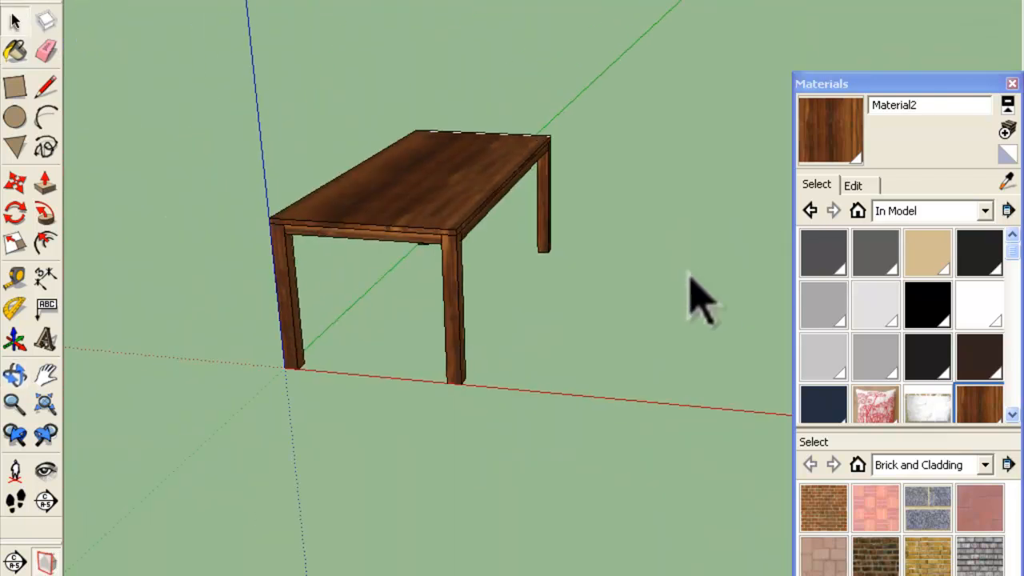
pyautogui.scroll(2, 415, 304)
pyautogui.moveTo(410, 287); pyautogui.dragTo(507, 436, button='middle')
pyautogui.click(461, 368)
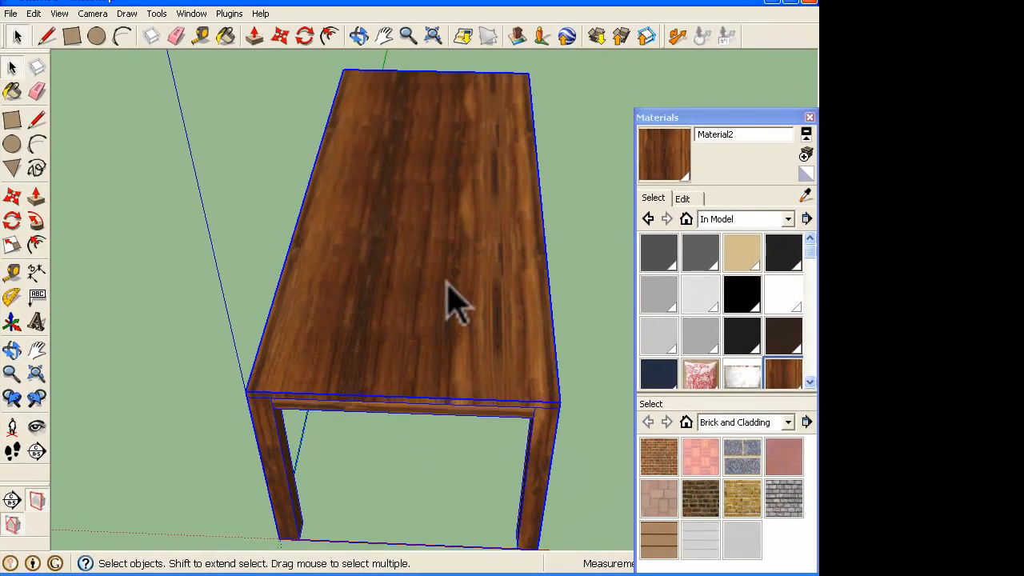
pyautogui.click(805, 173)
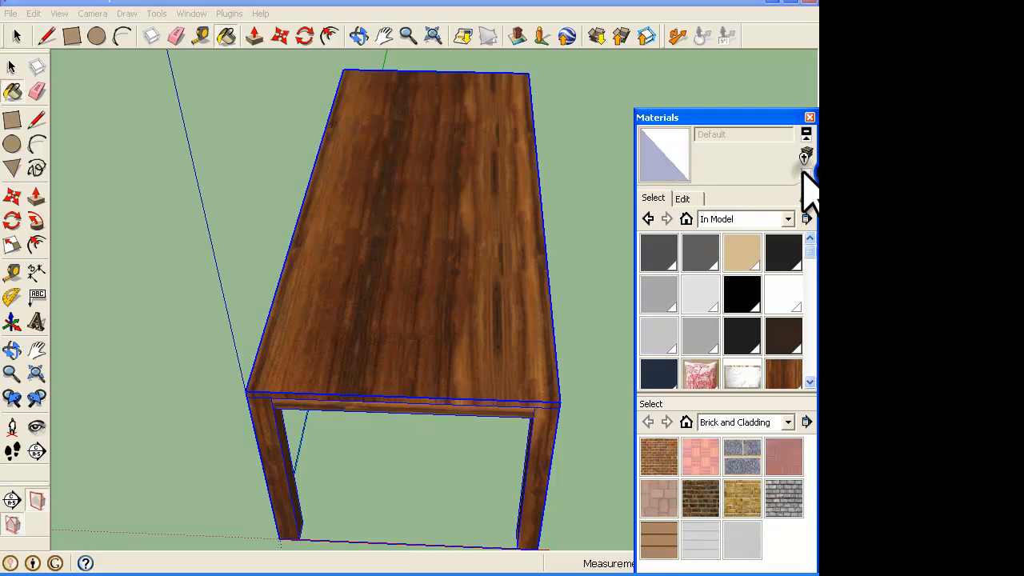
pyautogui.click(806, 154)
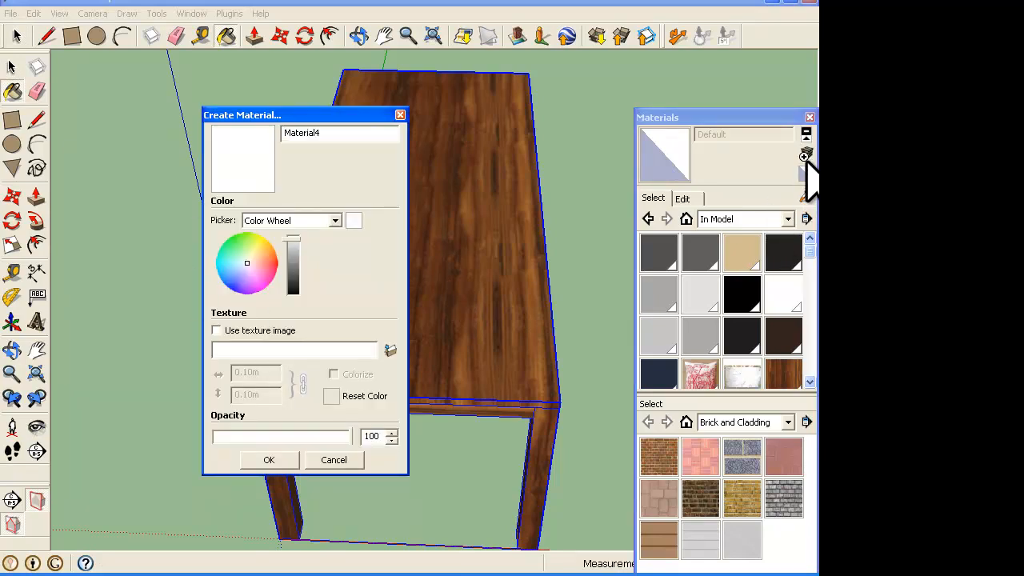
# Create the new material with the calacata gold Marble image from the benchtops folder as its texture.
pyautogui.click(390, 350)
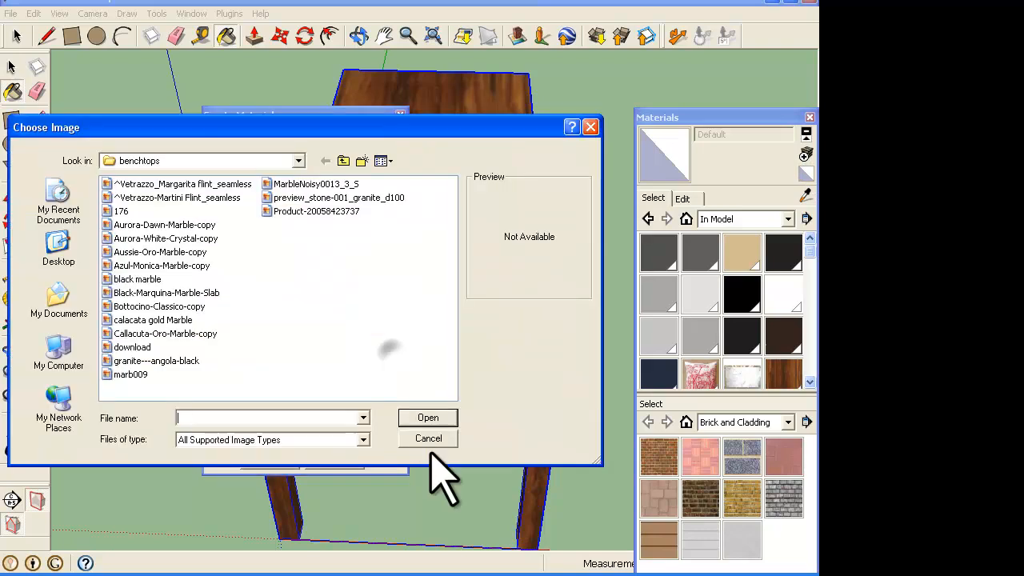
pyautogui.click(382, 161)
pyautogui.click(412, 178)
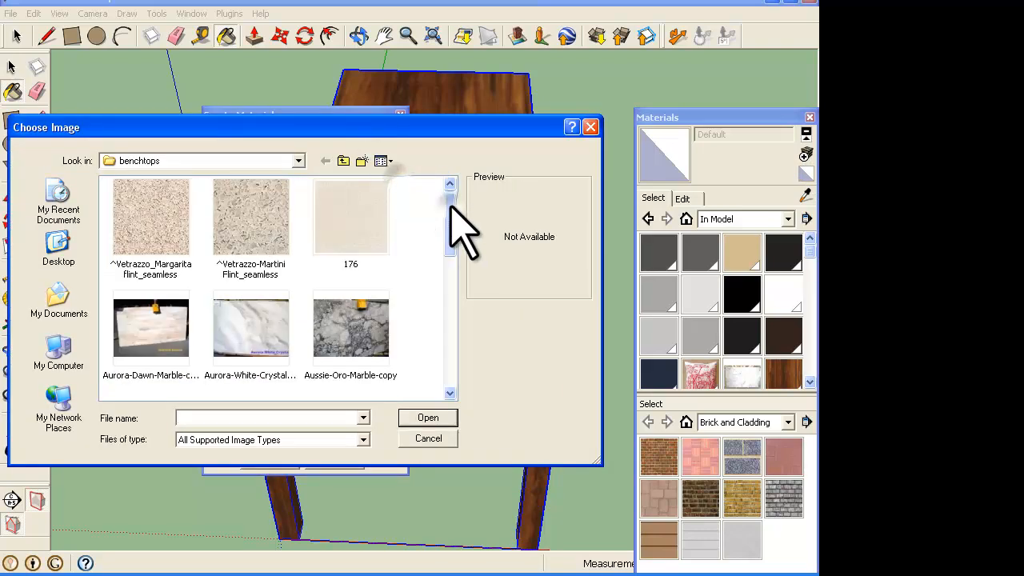
pyautogui.moveTo(451, 216); pyautogui.dragTo(445, 307)
pyautogui.click(352, 224)
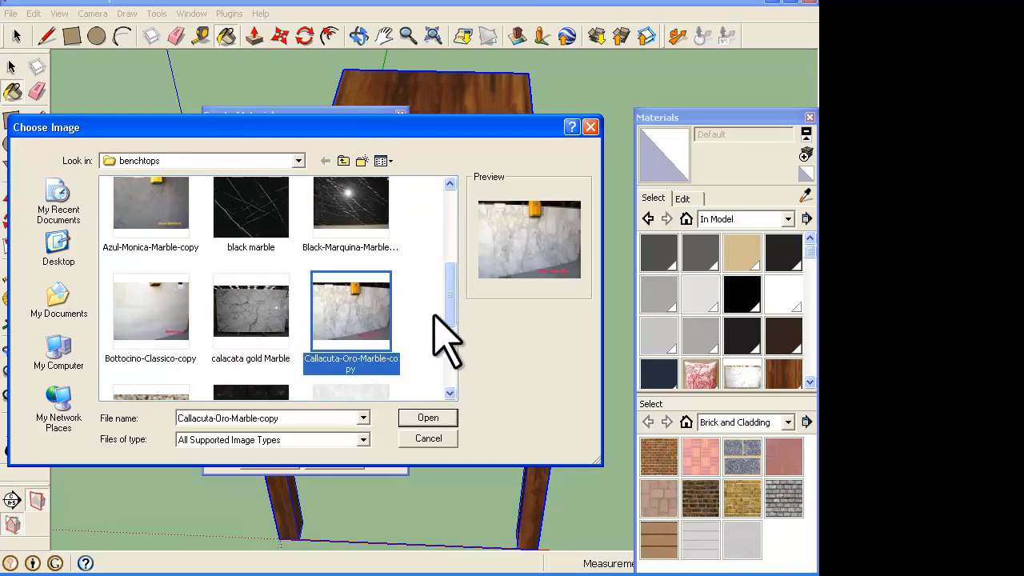
pyautogui.click(260, 328)
pyautogui.doubleClick(255, 324)
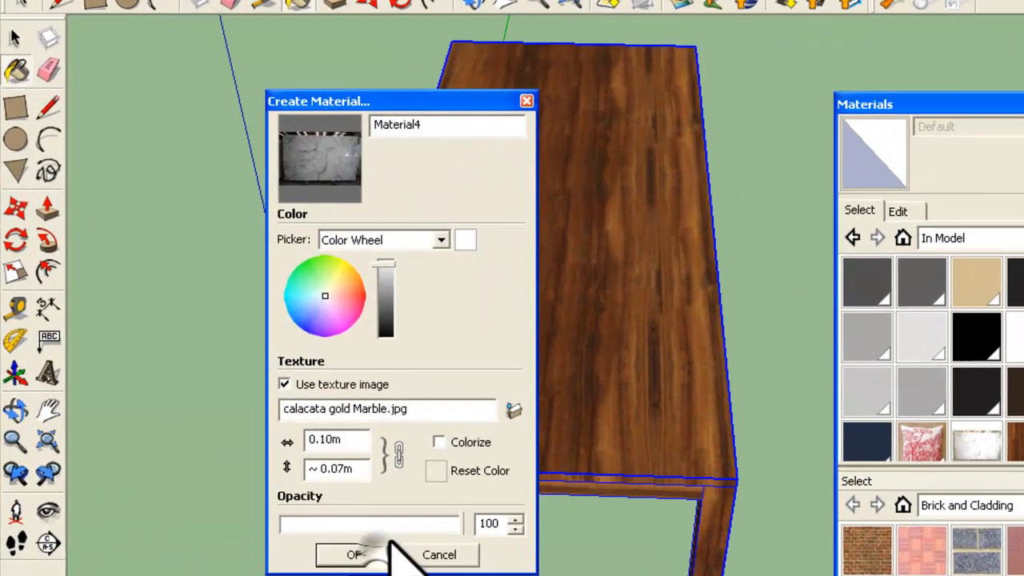
pyautogui.click(269, 461)
# Open the table group and paint its top face with the new marble material.
pyautogui.rightClick(493, 244)
pyautogui.click(825, 389)
pyautogui.click(594, 343)
pyautogui.moveTo(594, 344); pyautogui.dragTo(599, 496, button='middle')
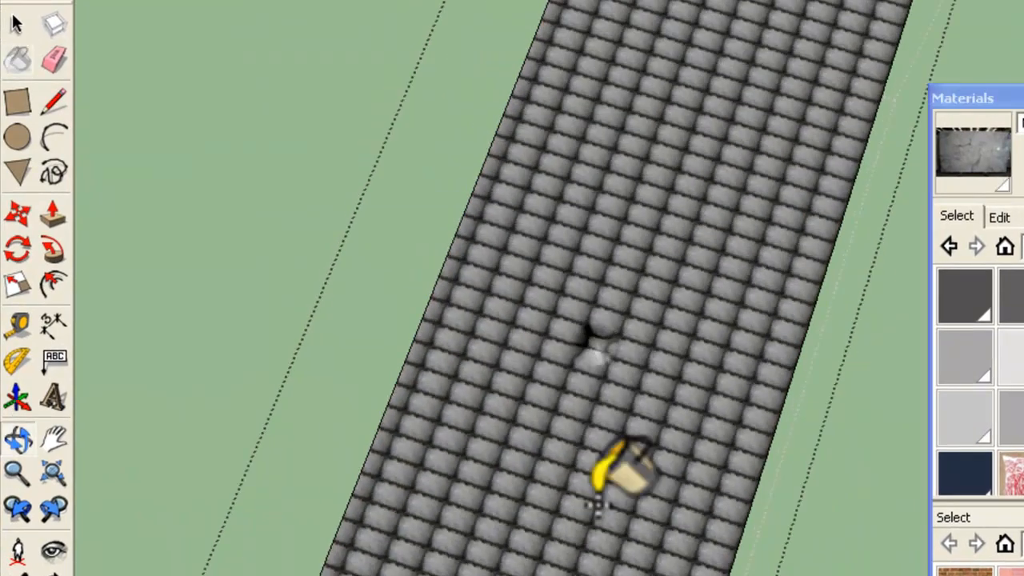
# Start positioning the marble texture on the tabletop and rotate it by 90 degrees.
pyautogui.scroll(1, 588, 400)
pyautogui.rightClick(574, 340)
pyautogui.click(754, 575)
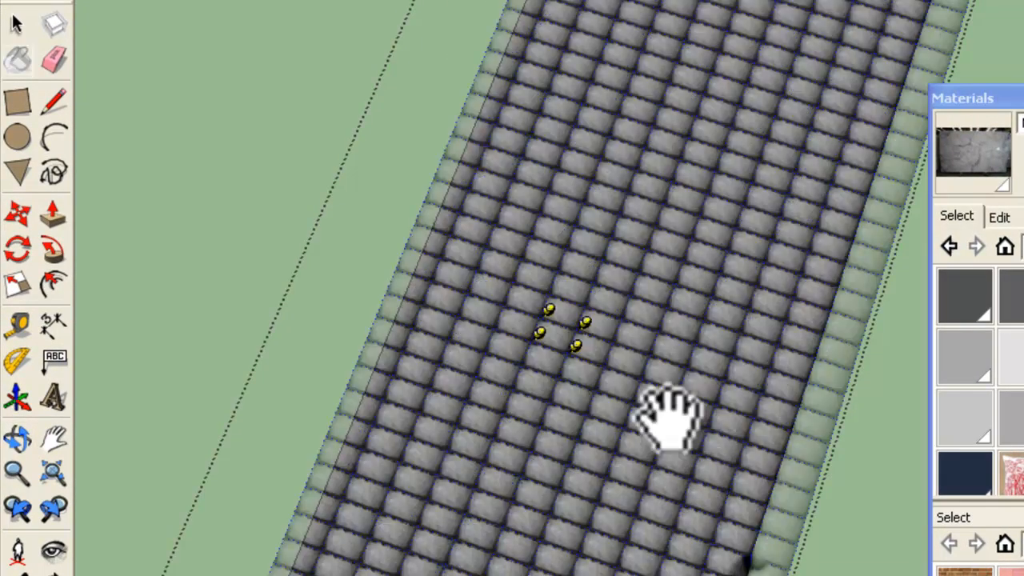
pyautogui.rightClick(624, 332)
pyautogui.moveTo(704, 401)
pyautogui.click(744, 402)
# Examine the repeating marble slab image and its position pins on the tabletop from a distance and up close.
pyautogui.moveTo(744, 398); pyautogui.dragTo(532, 360, button='middle')
pyautogui.scroll(-1, 309, 366)
pyautogui.scroll(2, 489, 108)
pyautogui.scroll(4, 560, 204)
pyautogui.moveTo(572, 179); pyautogui.dragTo(560, 352, button='middle')
pyautogui.scroll(4, 555, 152)
pyautogui.moveTo(526, 384); pyautogui.dragTo(628, 16, button='middle')
pyautogui.scroll(-3, 593, 196)
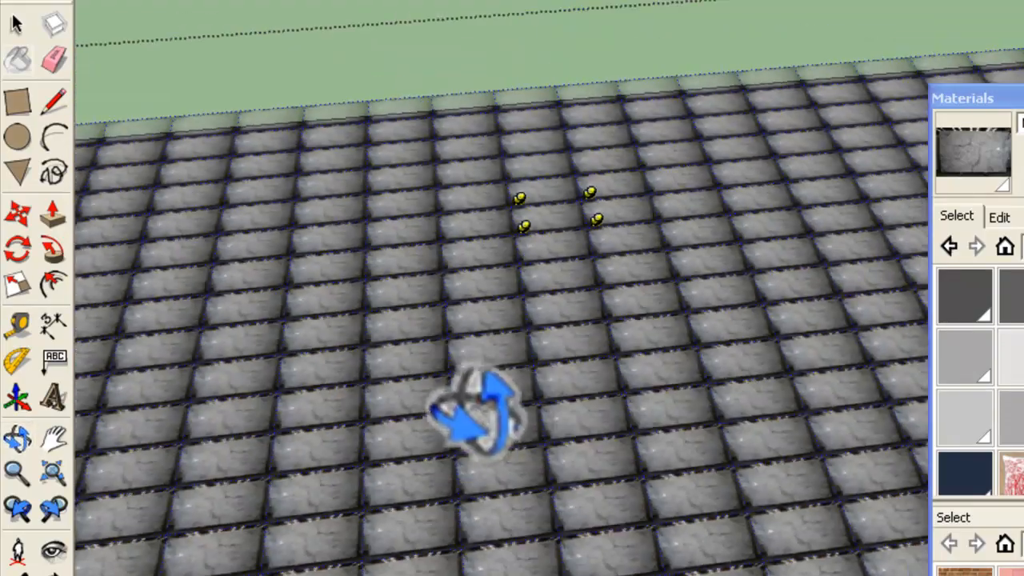
pyautogui.scroll(-3, 475, 412)
pyautogui.moveTo(476, 411); pyautogui.dragTo(468, 542, button='middle')
pyautogui.scroll(3, 564, 440)
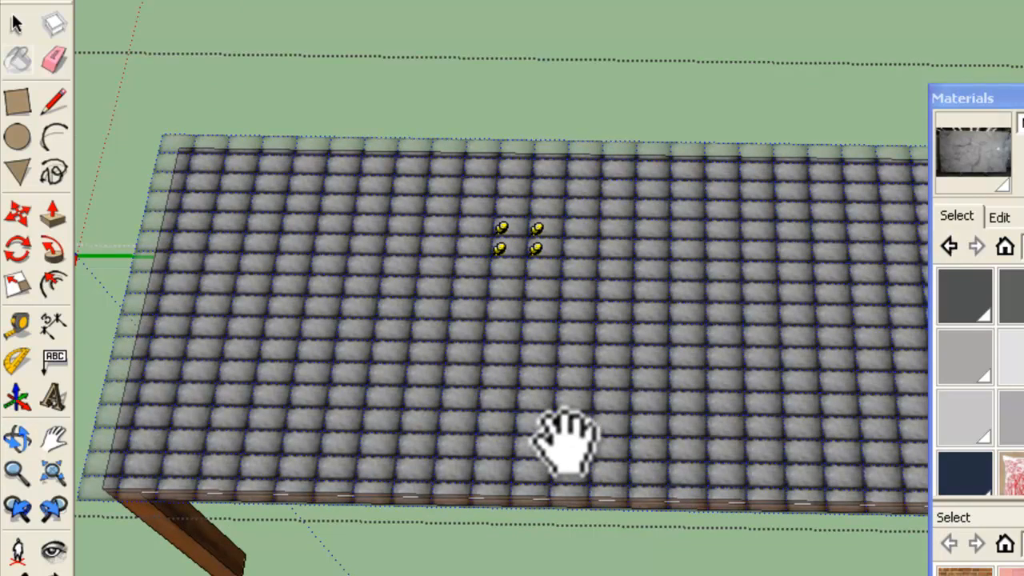
pyautogui.scroll(4, 520, 343)
pyautogui.moveTo(690, 309); pyautogui.dragTo(492, 544, button='middle')
pyautogui.scroll(8, 515, 201)
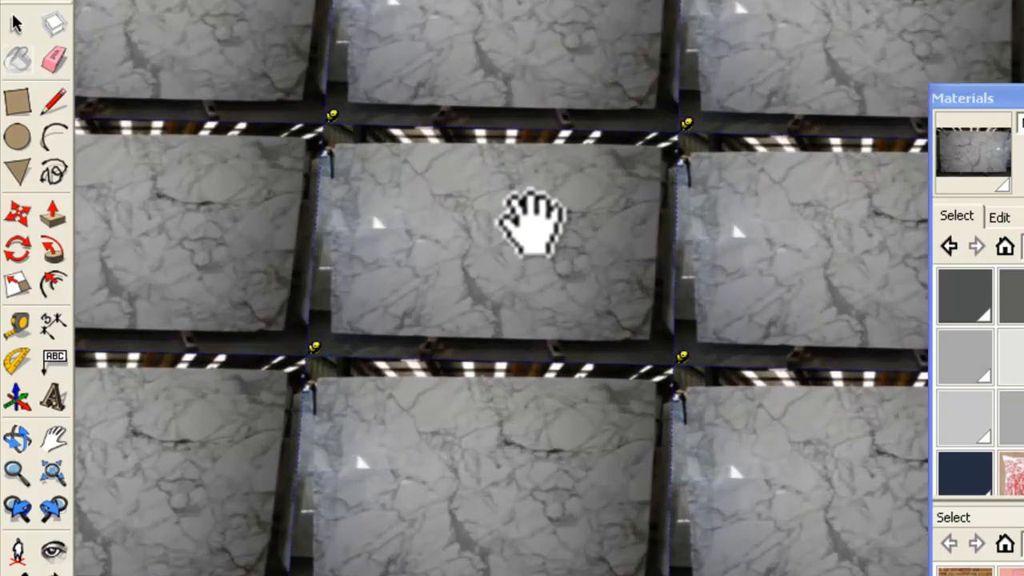
pyautogui.scroll(-3, 533, 224)
pyautogui.scroll(5, 526, 160)
# Turn fixed pins on for the tabletop's marble texture, view the coloured pins, and turn fixed pins back off.
pyautogui.rightClick(544, 162)
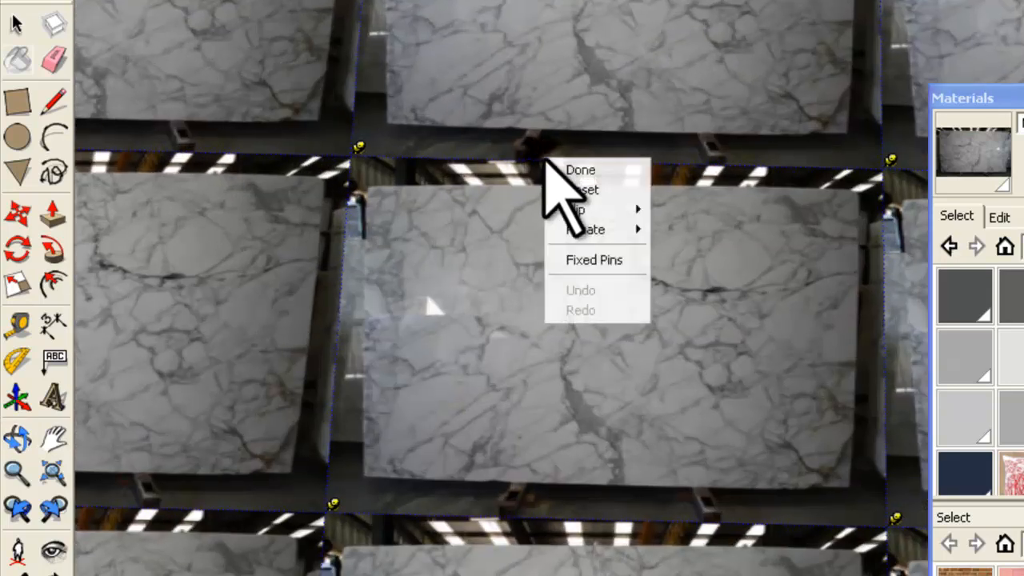
pyautogui.click(623, 258)
pyautogui.moveTo(473, 542); pyautogui.dragTo(661, 142, button='middle')
pyautogui.moveTo(839, 242); pyautogui.dragTo(963, 151, button='middle')
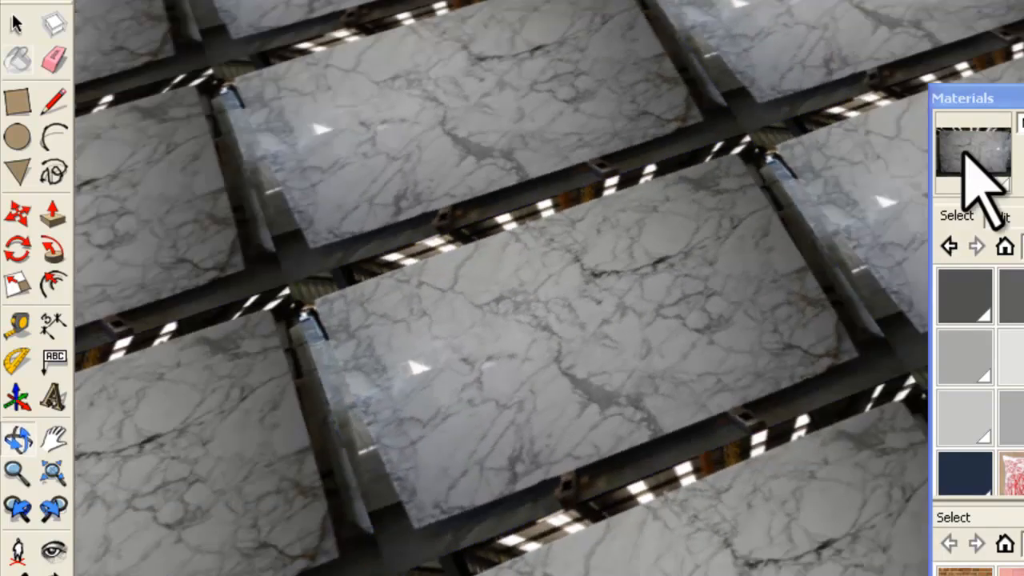
pyautogui.scroll(2, 808, 192)
pyautogui.scroll(-1, 688, 233)
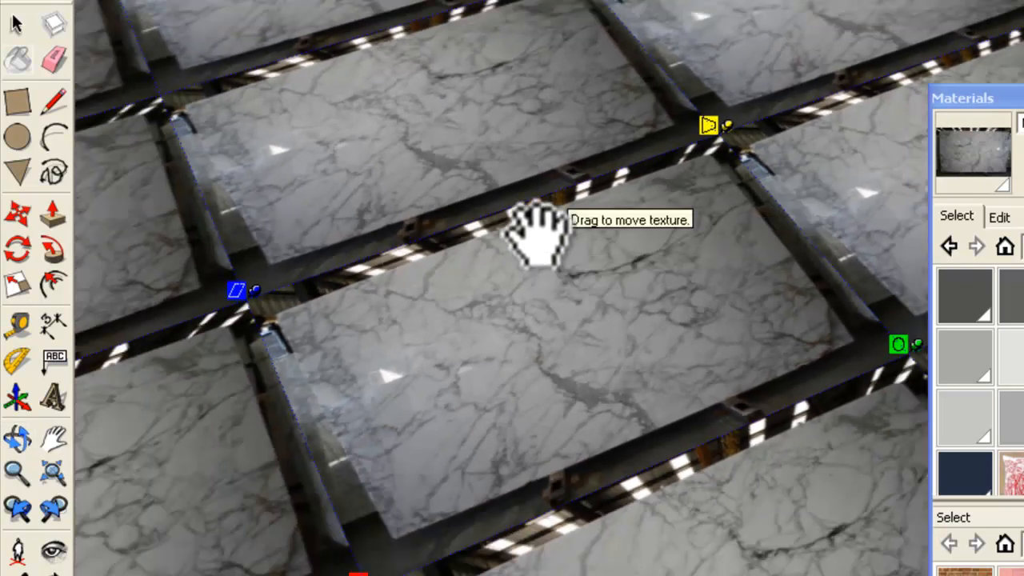
pyautogui.rightClick(558, 210)
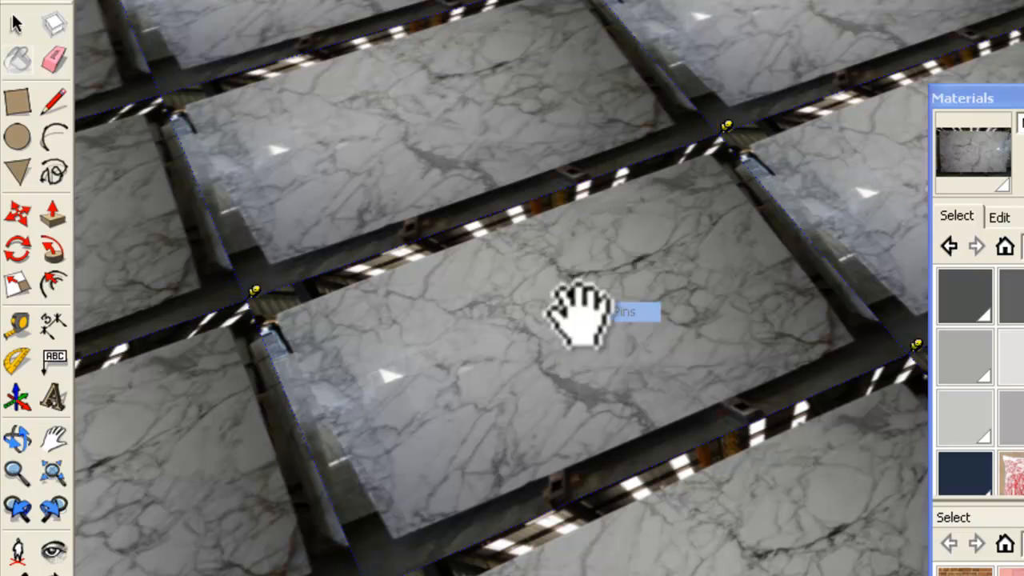
# Lift the texture pin near the slab image's lower-left corner and place it exactly on the marble's lower-left corner.
pyautogui.moveTo(582, 232); pyautogui.dragTo(487, 317, button='middle')
pyautogui.scroll(2, 275, 142)
pyautogui.scroll(-3, 274, 142)
pyautogui.moveTo(555, 331); pyautogui.dragTo(995, 15, button='middle')
pyautogui.moveTo(583, 256); pyautogui.dragTo(188, 514, button='middle')
pyautogui.moveTo(802, 269); pyautogui.dragTo(404, 389, button='middle')
pyautogui.scroll(4, 352, 416)
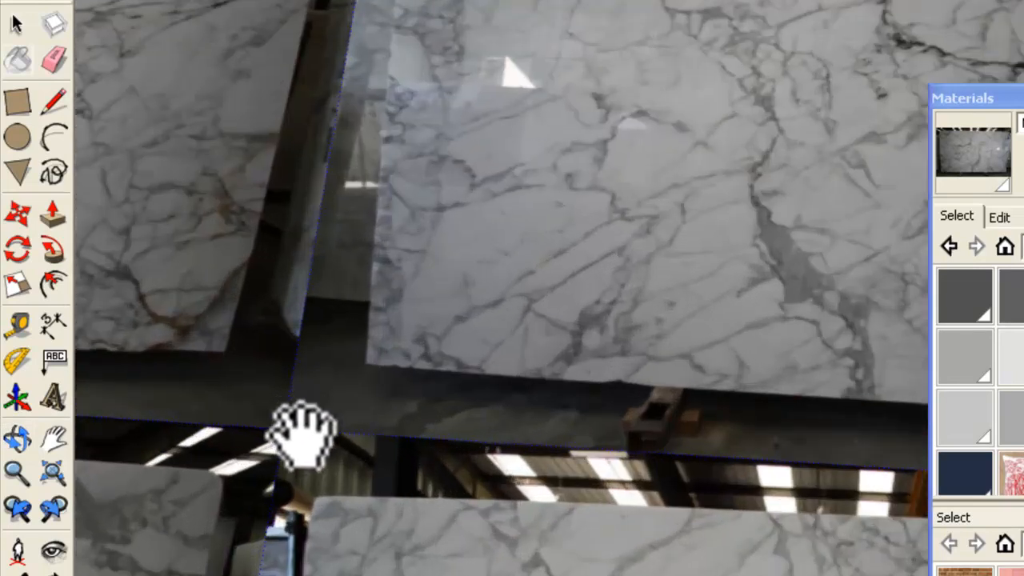
pyautogui.scroll(3, 302, 432)
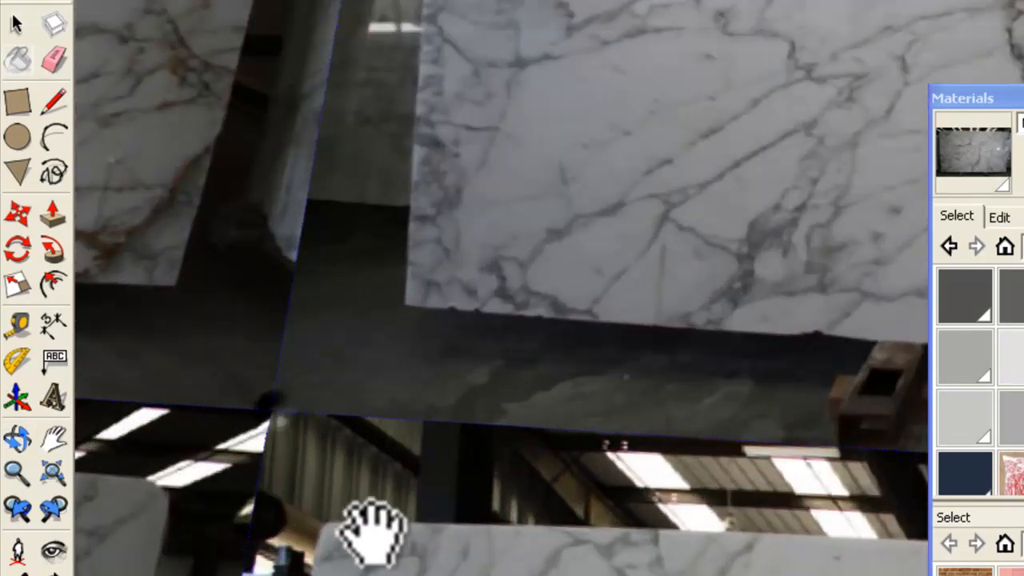
pyautogui.scroll(5, 404, 300)
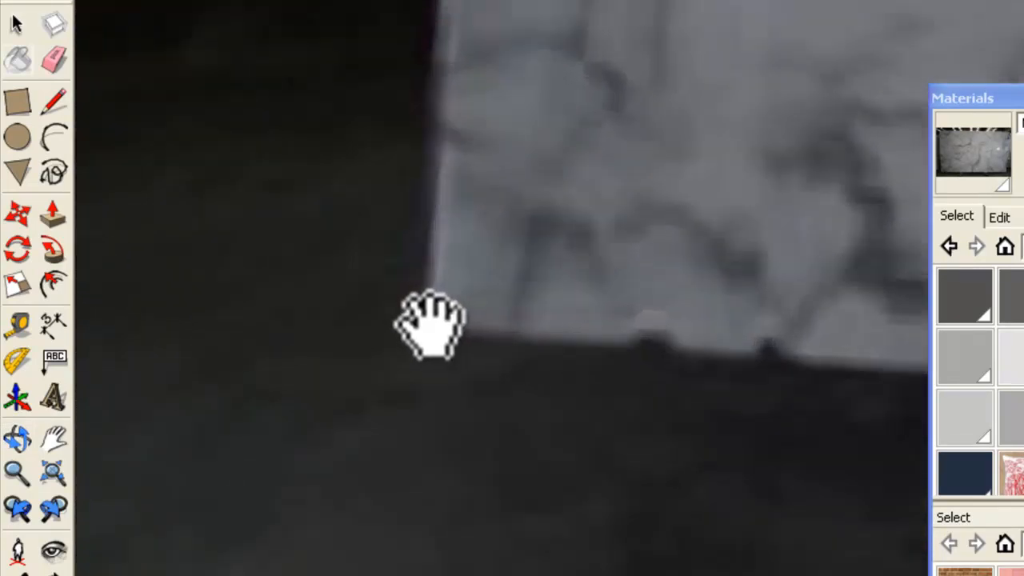
# Lift the two upper texture pins and place them on the marble slab's upper-left and upper-right corners.
pyautogui.scroll(-8, 532, 480)
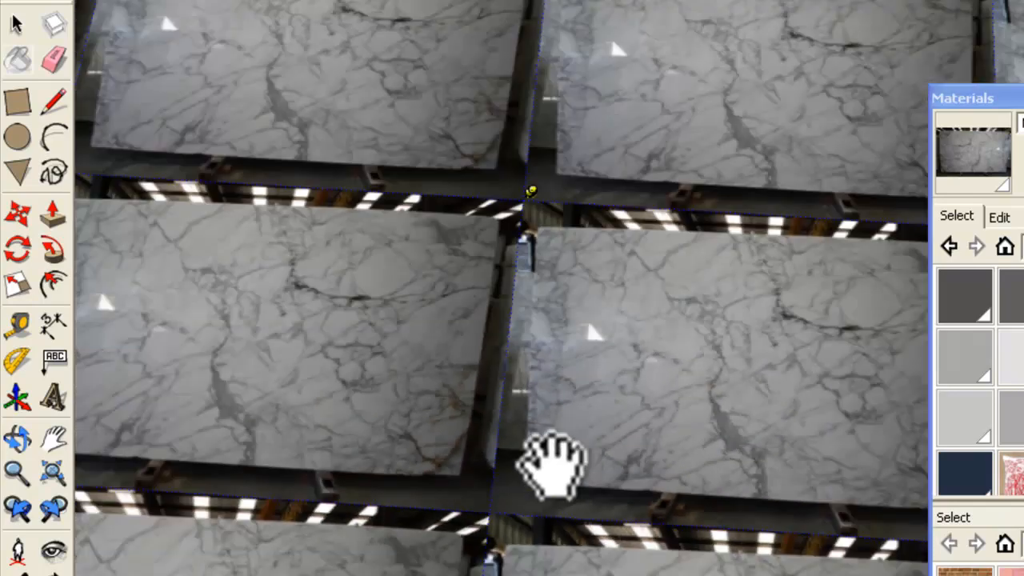
pyautogui.scroll(8, 480, 228)
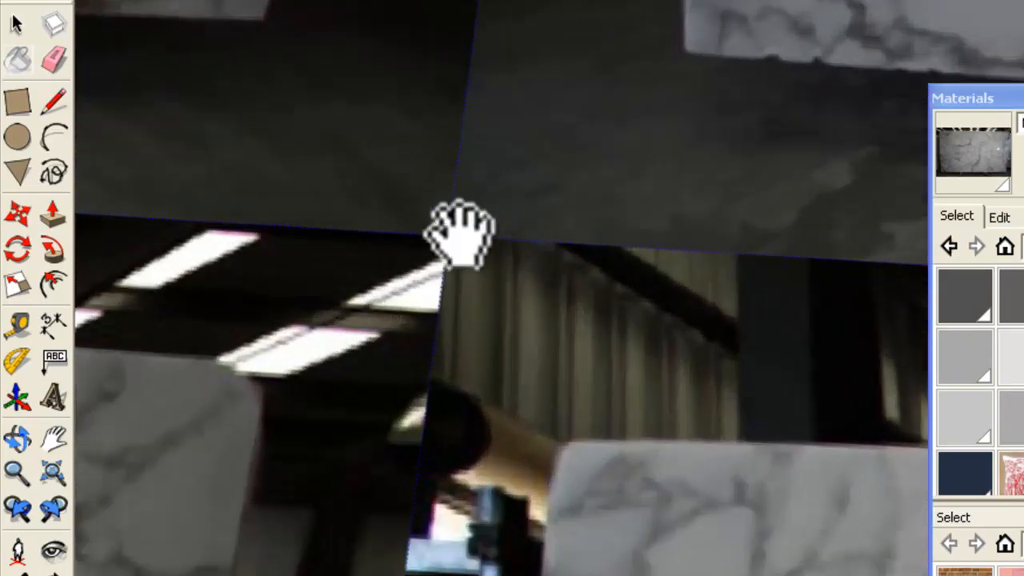
pyautogui.scroll(3, 552, 436)
pyautogui.scroll(-10, 343, 279)
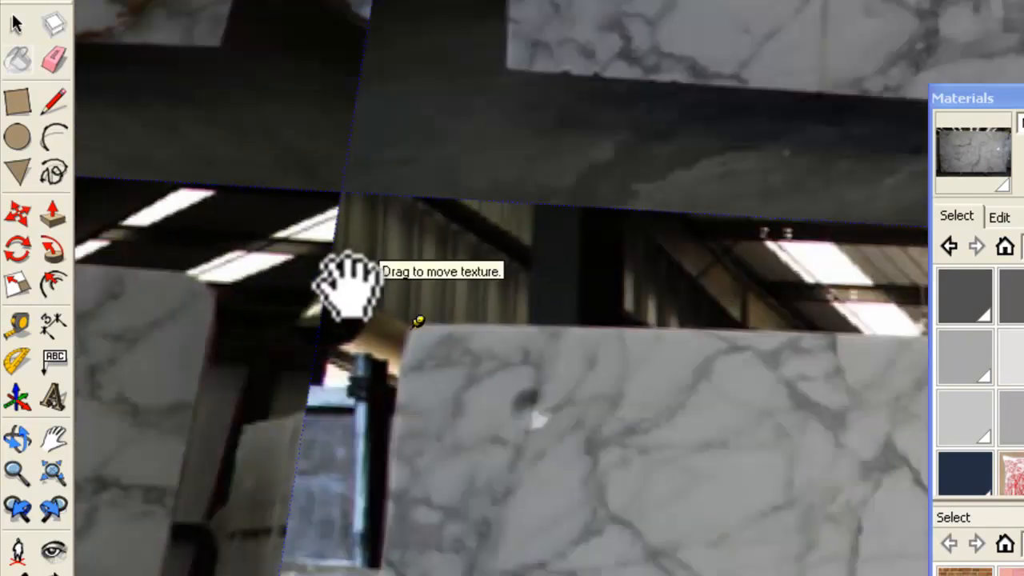
pyautogui.scroll(5, 695, 300)
pyautogui.scroll(6, 665, 330)
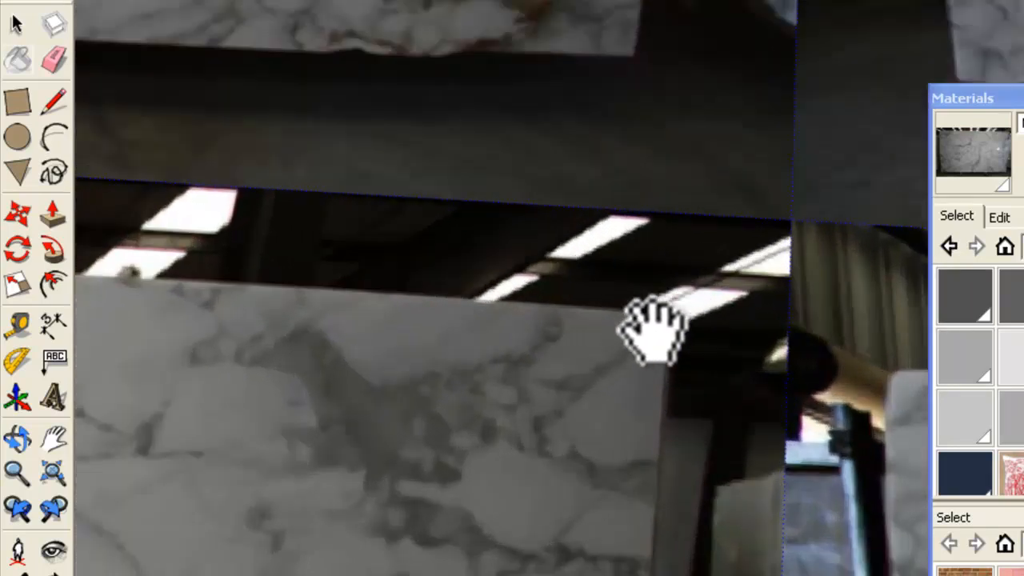
pyautogui.click(653, 331)
# Lift the last texture pin and place it on the marble slab's lower-right corner.
pyautogui.scroll(-4, 654, 212)
pyautogui.scroll(-4, 654, 216)
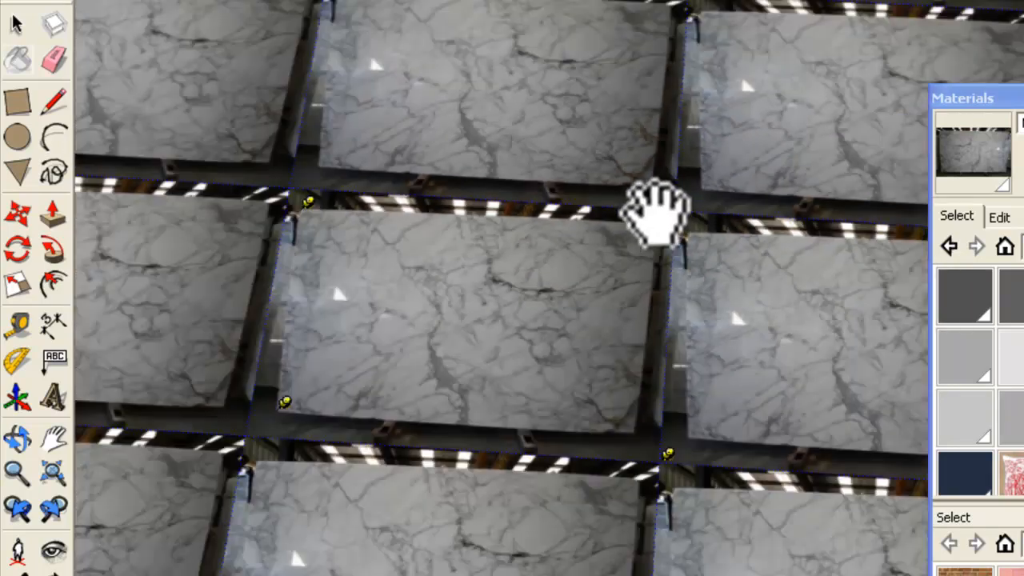
pyautogui.scroll(4, 665, 496)
pyautogui.scroll(2, 600, 440)
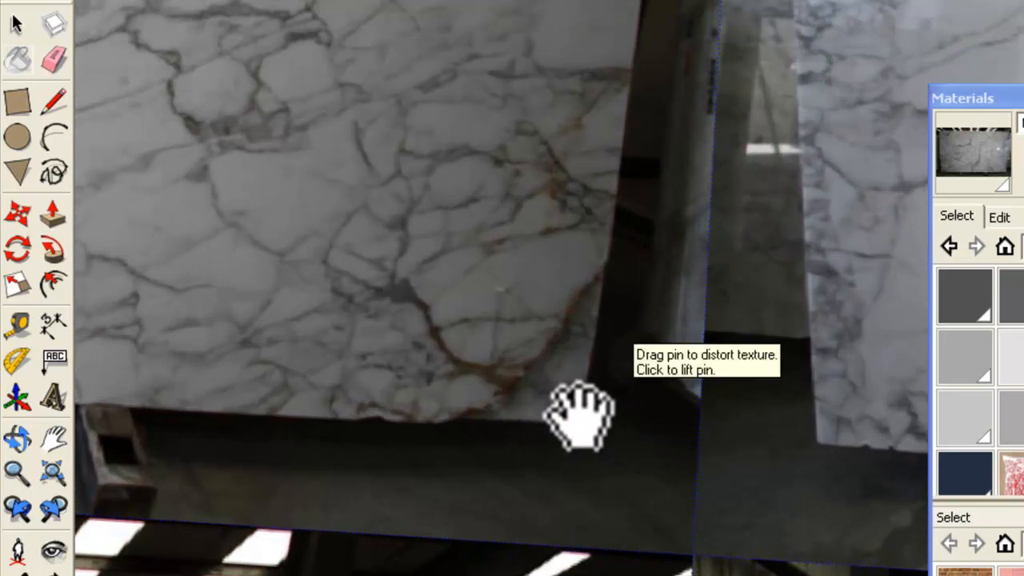
pyautogui.scroll(-5, 680, 407)
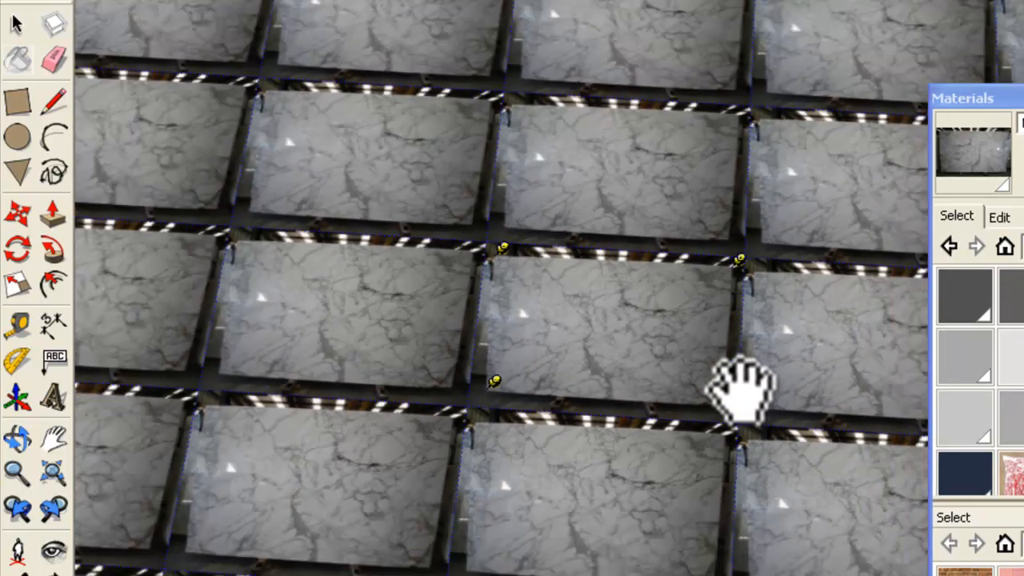
# Stretch the marble texture by moving its lower-left and upper-left pins to the matching corners at the near-axis end of the tabletop.
pyautogui.scroll(-10, 536, 263)
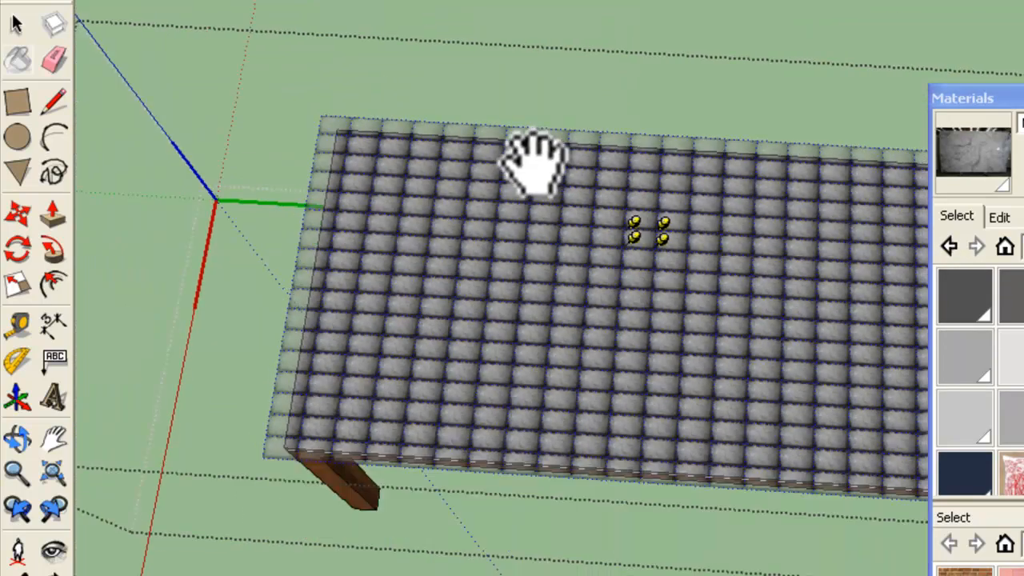
pyautogui.scroll(3, 640, 240)
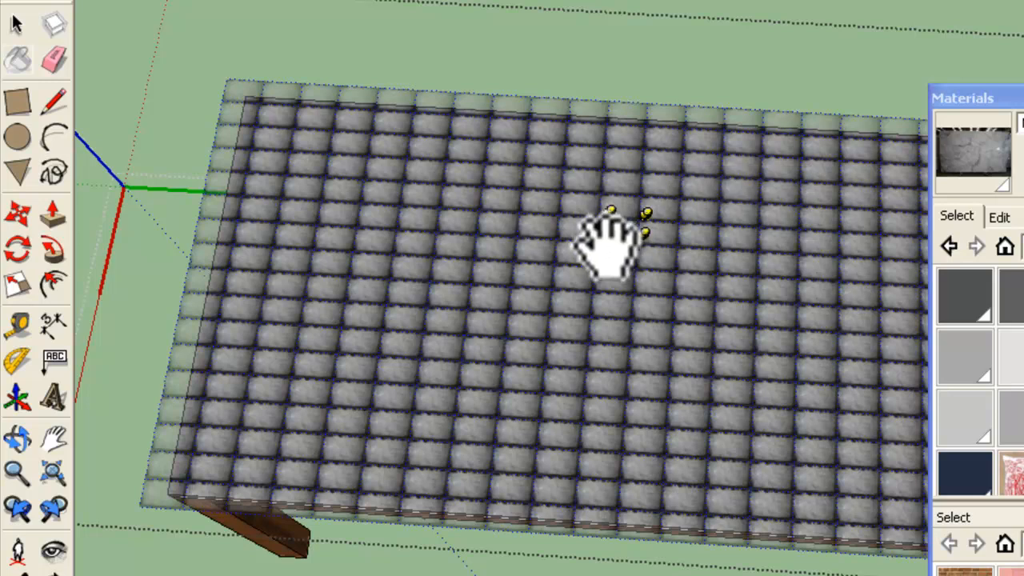
pyautogui.moveTo(607, 246)
pyautogui.mouseDown()
pyautogui.moveTo(452, 339)
pyautogui.moveTo(107, 458)
pyautogui.moveTo(180, 479)
pyautogui.mouseUp()
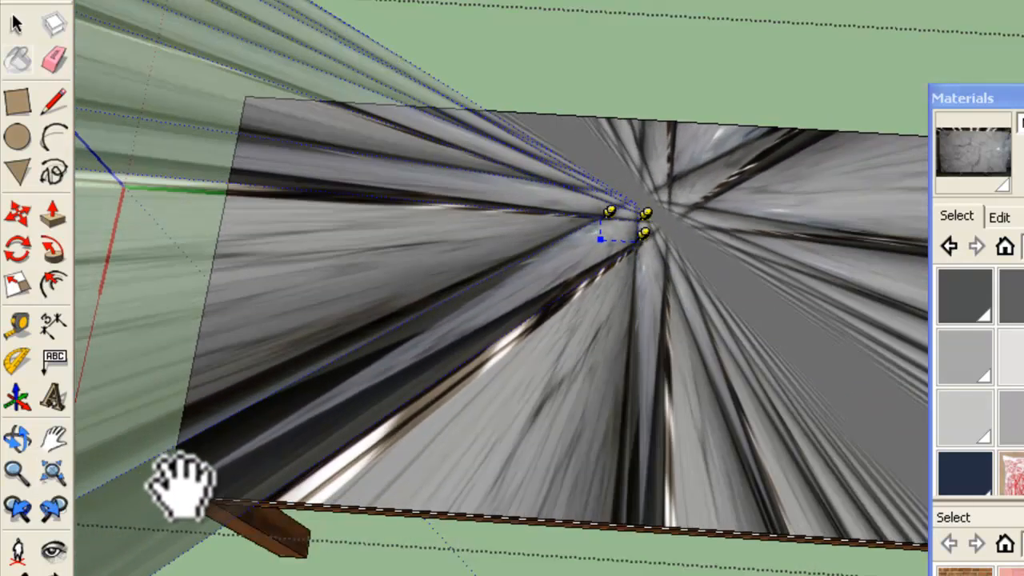
pyautogui.moveTo(617, 200)
pyautogui.mouseDown()
pyautogui.moveTo(514, 185)
pyautogui.moveTo(254, 102)
pyautogui.mouseUp()
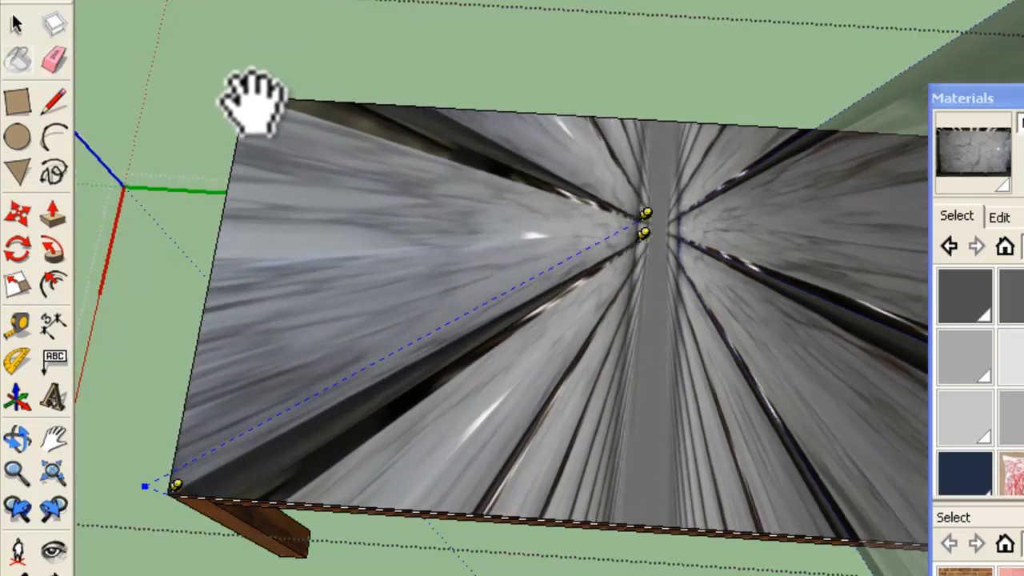
# Move the two remaining texture pins to the tabletop's far-end corners so one slab fills the top, and finish positioning.
pyautogui.scroll(-3, 157, 155)
pyautogui.scroll(-3, 400, 186)
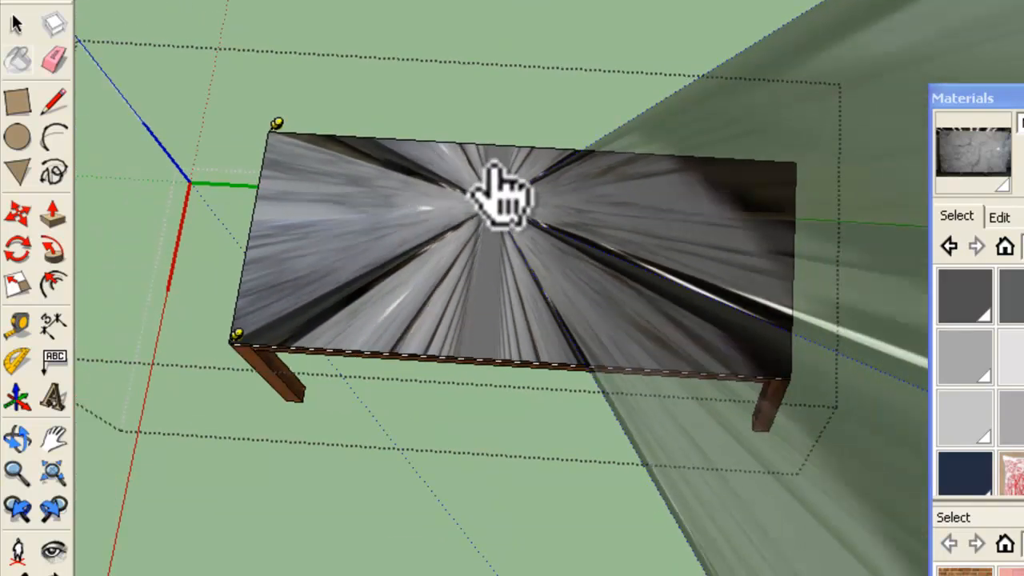
pyautogui.moveTo(489, 188)
pyautogui.mouseDown()
pyautogui.moveTo(544, 172)
pyautogui.moveTo(516, 200)
pyautogui.moveTo(542, 244)
pyautogui.moveTo(818, 376)
pyautogui.mouseUp()
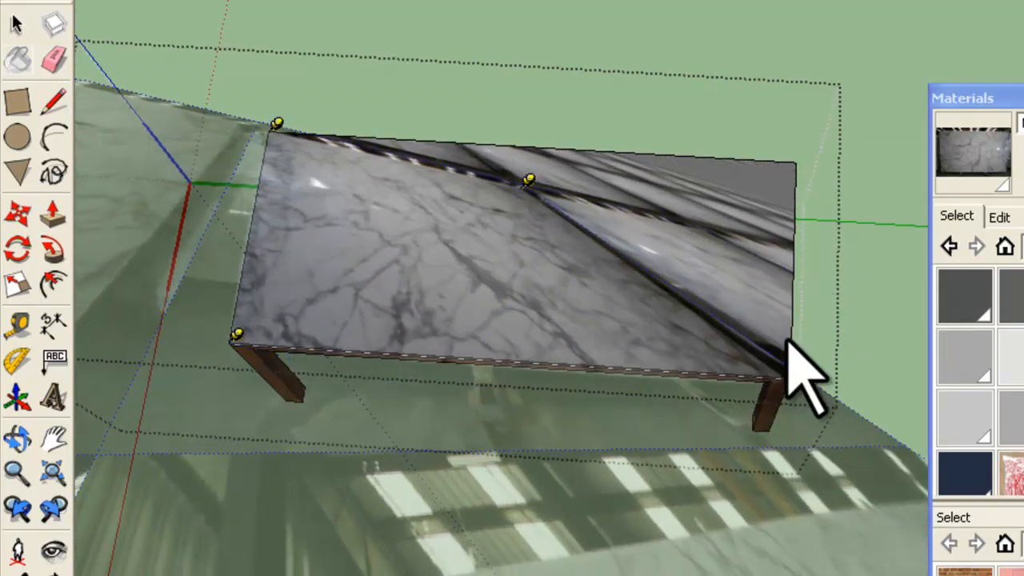
pyautogui.moveTo(535, 196); pyautogui.dragTo(766, 258)
pyautogui.moveTo(767, 258); pyautogui.dragTo(598, 116, button='middle')
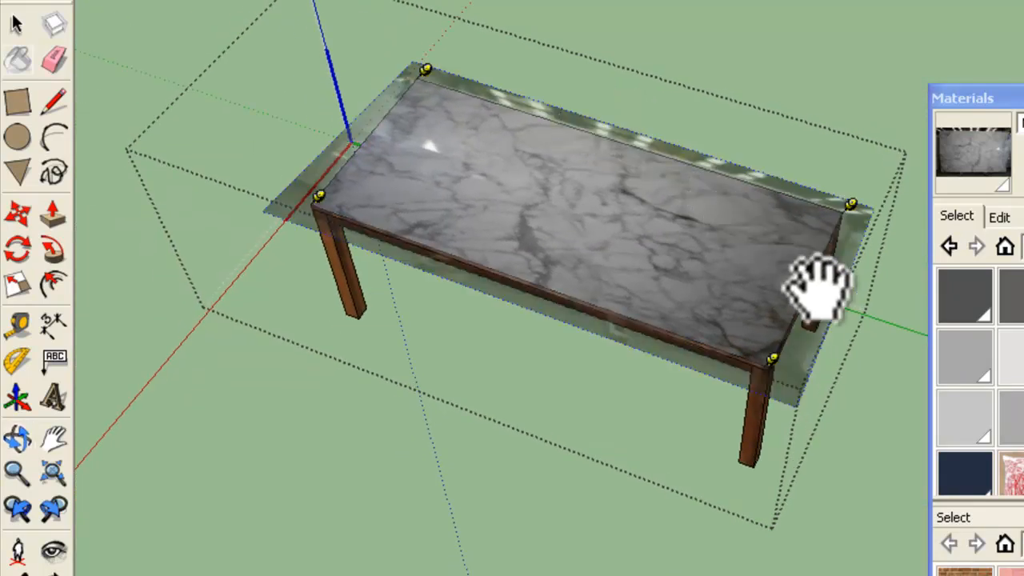
pyautogui.scroll(1, 817, 288)
pyautogui.moveTo(560, 240); pyautogui.dragTo(632, 144, button='middle')
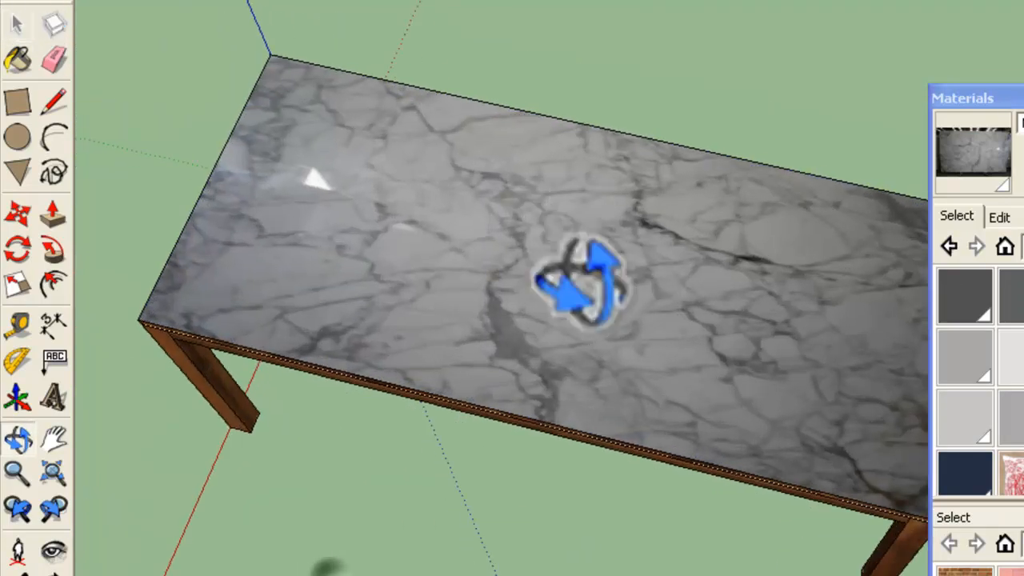
# Open the table component for editing and make the top face's marble texture projected.
pyautogui.press('space')
pyautogui.rightClick(574, 273)
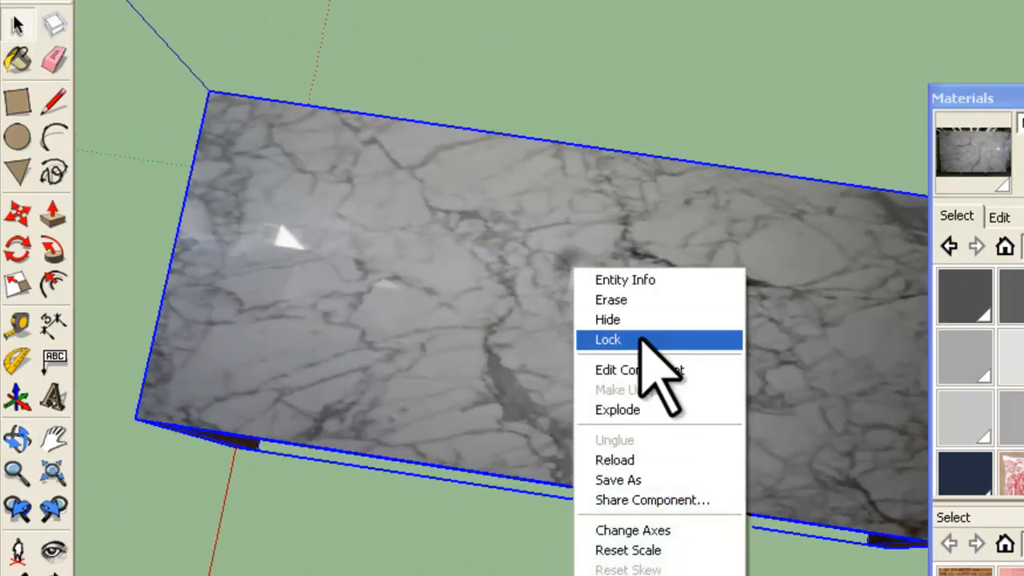
pyautogui.click(657, 370)
pyautogui.rightClick(607, 291)
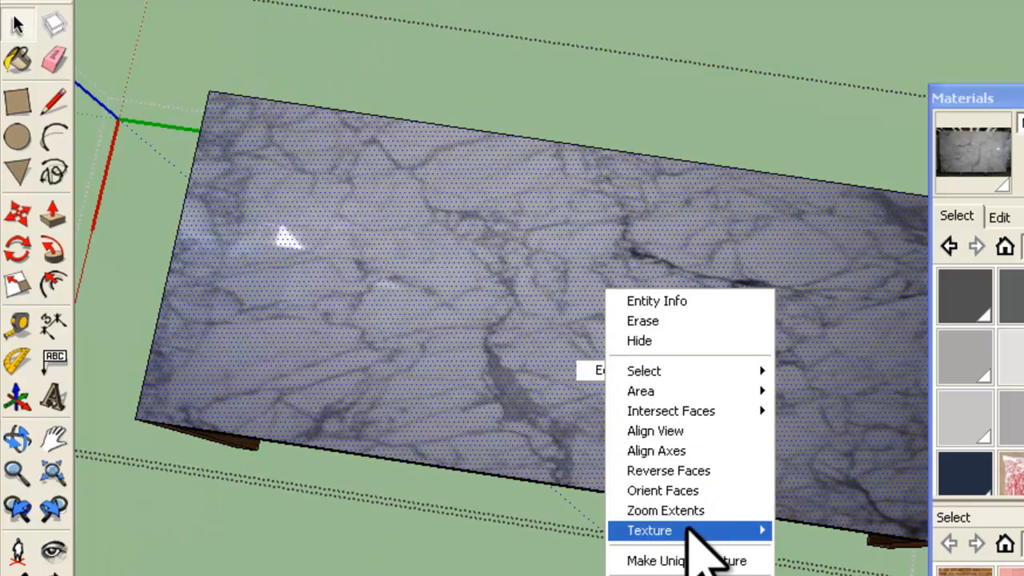
pyautogui.moveTo(686, 532)
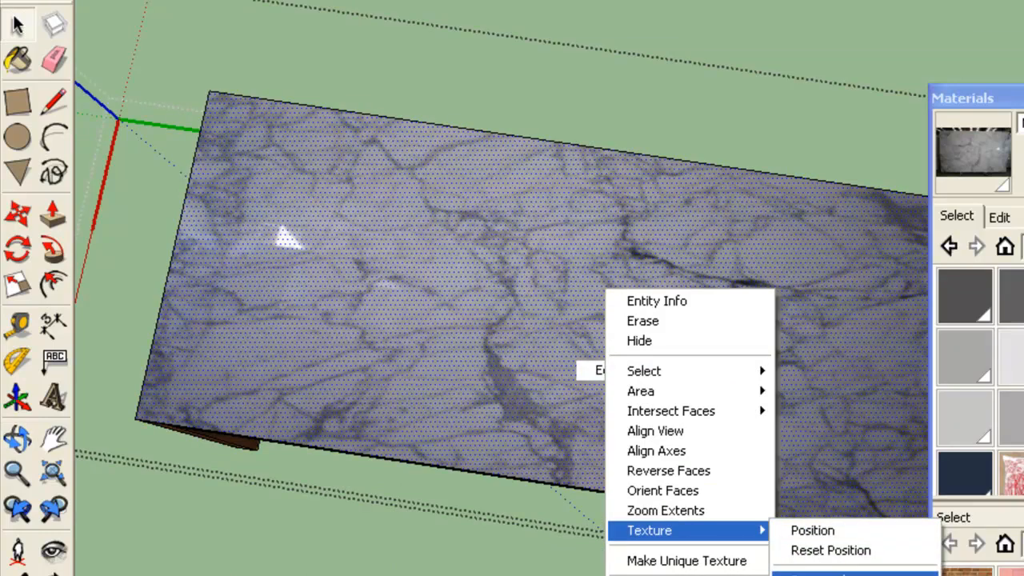
pyautogui.click(827, 573)
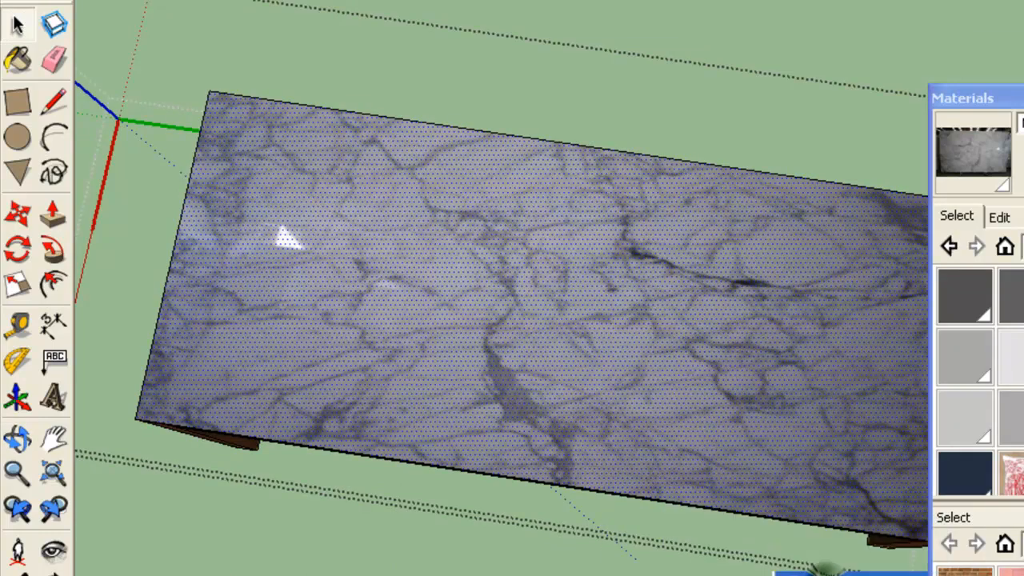
# Sample the projected marble from the tabletop and paint it onto the first long edge and the adjoining end edge.
pyautogui.moveTo(827, 570); pyautogui.dragTo(446, 254, button='middle')
pyautogui.scroll(4, 448, 336)
pyautogui.moveTo(420, 466); pyautogui.dragTo(620, 344, button='middle')
pyautogui.scroll(1, 687, 499)
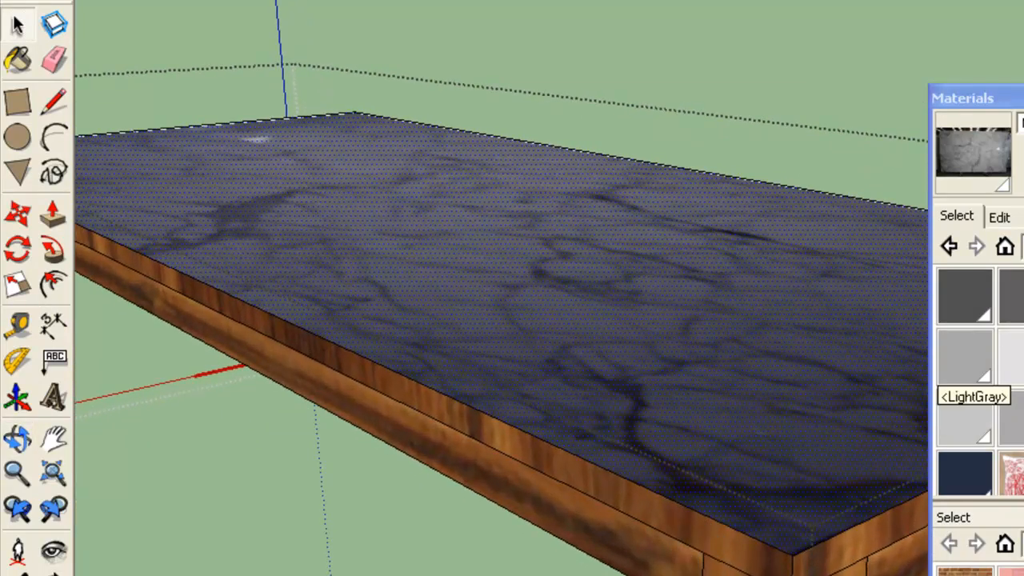
pyautogui.click(965, 356)
pyautogui.click(643, 490)
pyautogui.scroll(-4, 642, 504)
pyautogui.moveTo(642, 504); pyautogui.dragTo(590, 400, button='middle')
pyautogui.click(1022, 246)
pyautogui.click(760, 459)
pyautogui.click(766, 497)
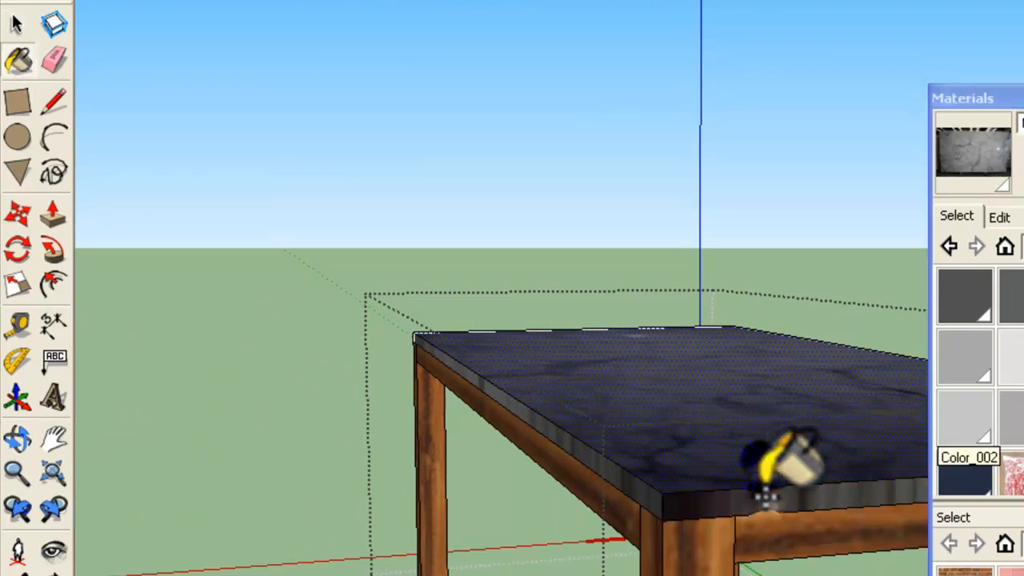
# Paint the remaining wooden edge of the tabletop with the marble and close the table component.
pyautogui.moveTo(765, 497)
pyautogui.mouseDown(button='middle')
pyautogui.moveTo(471, 432)
pyautogui.moveTo(489, 487)
pyautogui.moveTo(432, 472)
pyautogui.mouseUp(button='middle')
pyautogui.scroll(3, 432, 472)
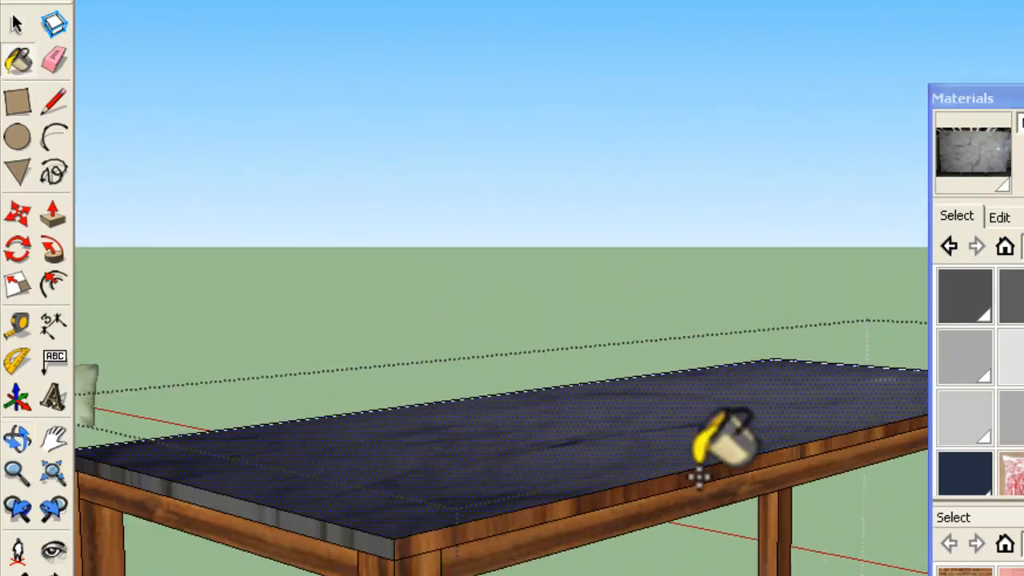
pyautogui.moveTo(720, 434)
pyautogui.mouseDown(button='middle')
pyautogui.moveTo(738, 480)
pyautogui.moveTo(715, 469)
pyautogui.moveTo(524, 460)
pyautogui.moveTo(569, 464)
pyautogui.moveTo(217, 536)
pyautogui.moveTo(135, 572)
pyautogui.mouseUp(button='middle')
pyautogui.click(525, 461)
pyautogui.click(19, 21)
pyautogui.click(361, 133)
pyautogui.moveTo(788, 500)
pyautogui.mouseDown(button='middle')
pyautogui.moveTo(703, 416)
pyautogui.moveTo(482, 332)
pyautogui.moveTo(505, 373)
pyautogui.moveTo(636, 520)
pyautogui.moveTo(651, 187)
pyautogui.moveTo(559, 285)
pyautogui.moveTo(811, 286)
pyautogui.moveTo(456, 548)
pyautogui.moveTo(612, 419)
pyautogui.moveTo(643, 270)
pyautogui.moveTo(557, 466)
pyautogui.moveTo(572, 448)
pyautogui.mouseUp(button='middle')
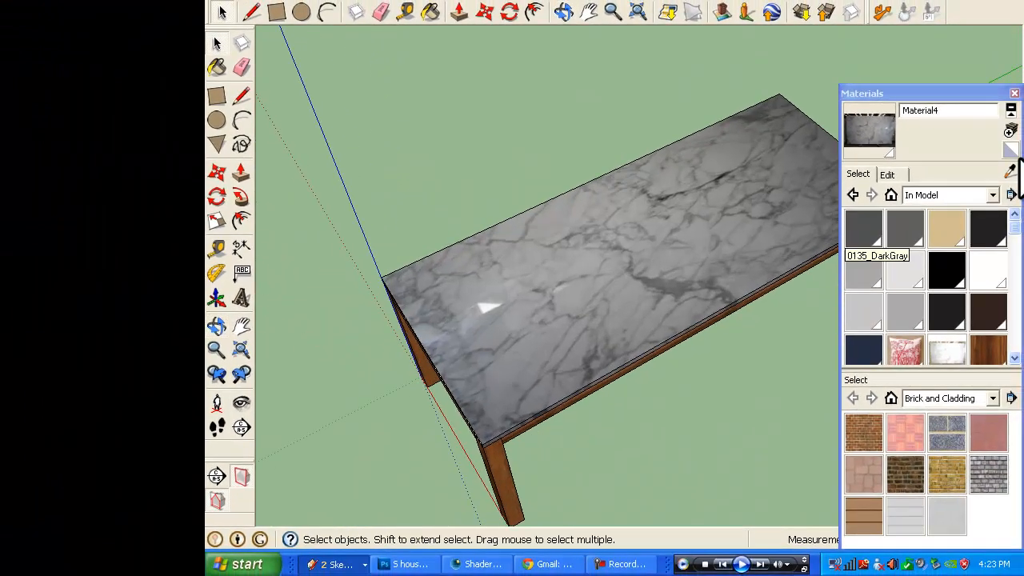
# Sample the marble from the tabletop and open that material for editing.
pyautogui.click(1011, 172)
pyautogui.click(608, 222)
pyautogui.click(887, 174)
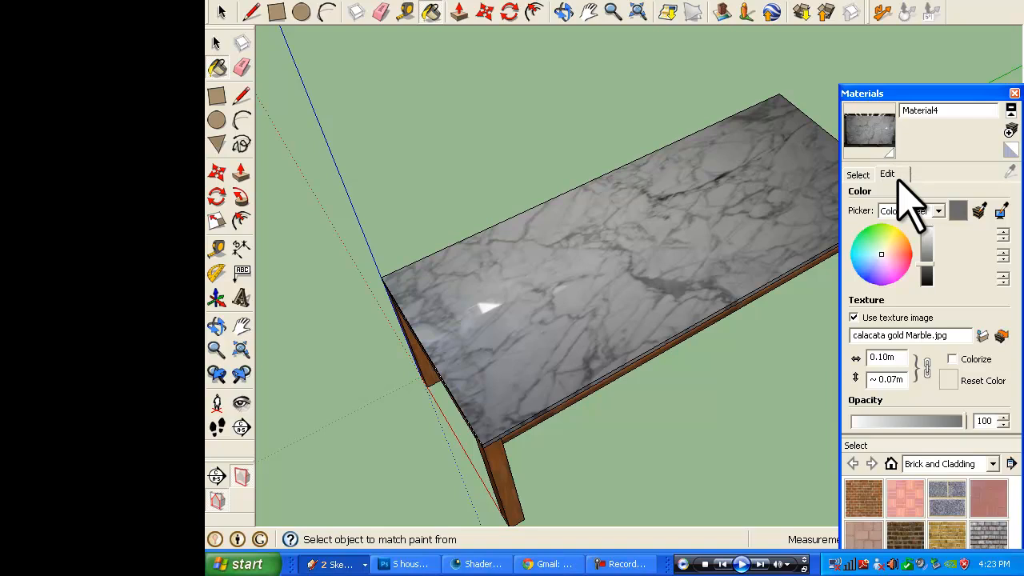
pyautogui.moveTo(591, 314); pyautogui.dragTo(591, 229, button='middle')
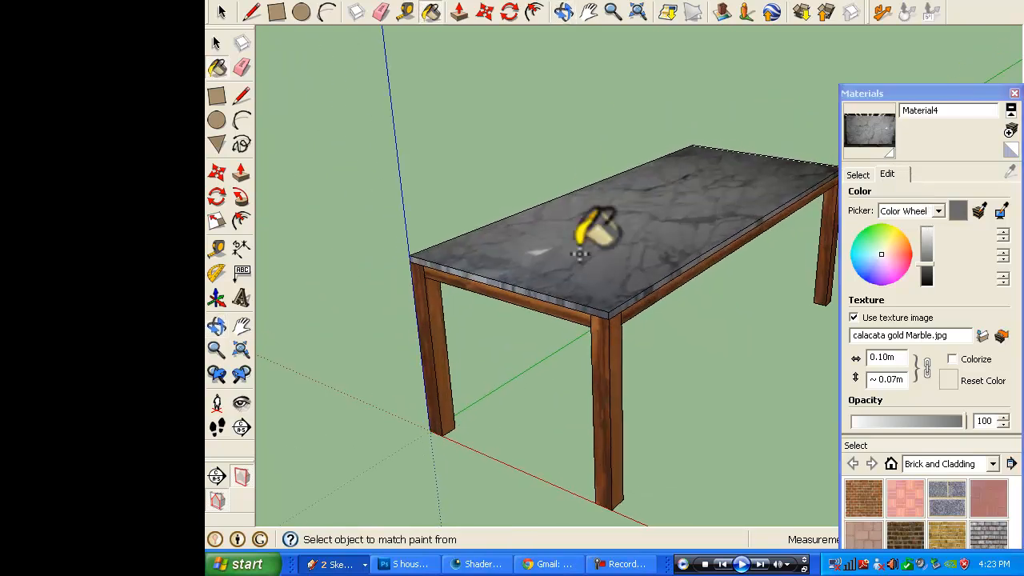
pyautogui.scroll(3, 595, 264)
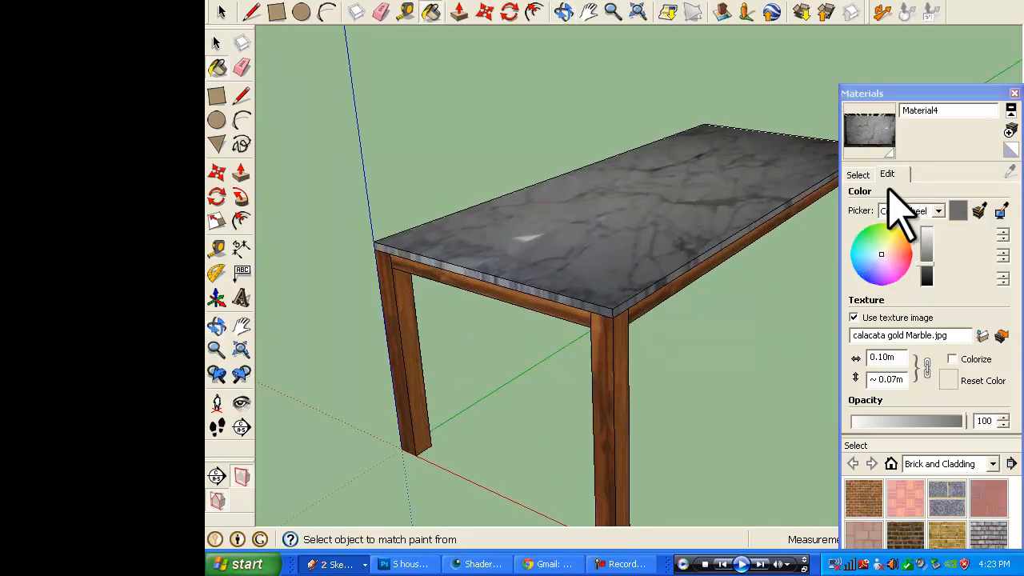
pyautogui.click(859, 173)
pyautogui.click(886, 176)
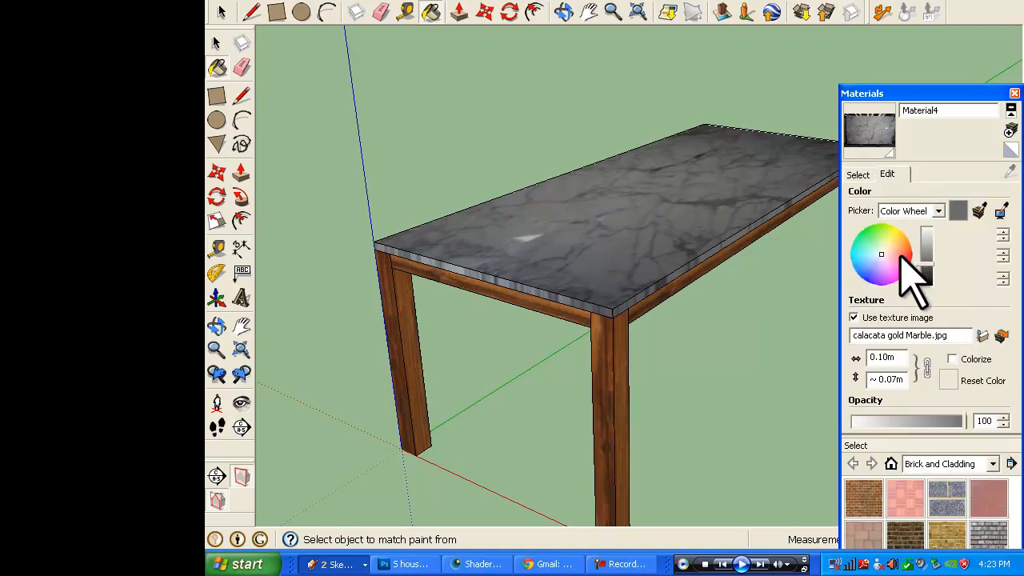
# Try a red tint on the marble material and return its colour to neutral grey.
pyautogui.click(902, 255)
pyautogui.click(903, 256)
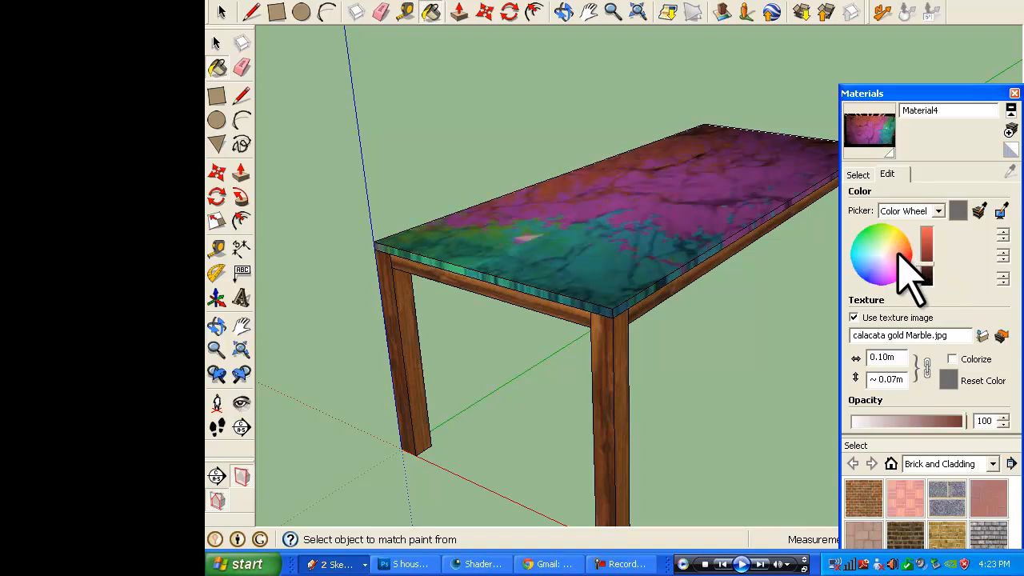
pyautogui.click(881, 254)
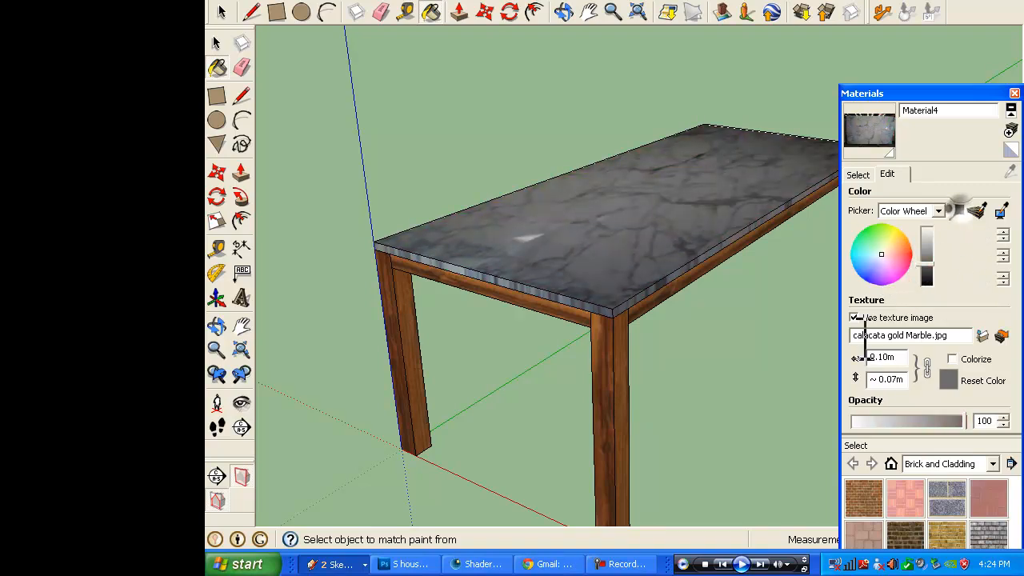
# Raise the marble material's brightness to give the tabletop and its edges a lighter, whiter tone.
pyautogui.moveTo(624, 286); pyautogui.dragTo(480, 286, button='middle')
pyautogui.moveTo(925, 264); pyautogui.dragTo(922, 244)
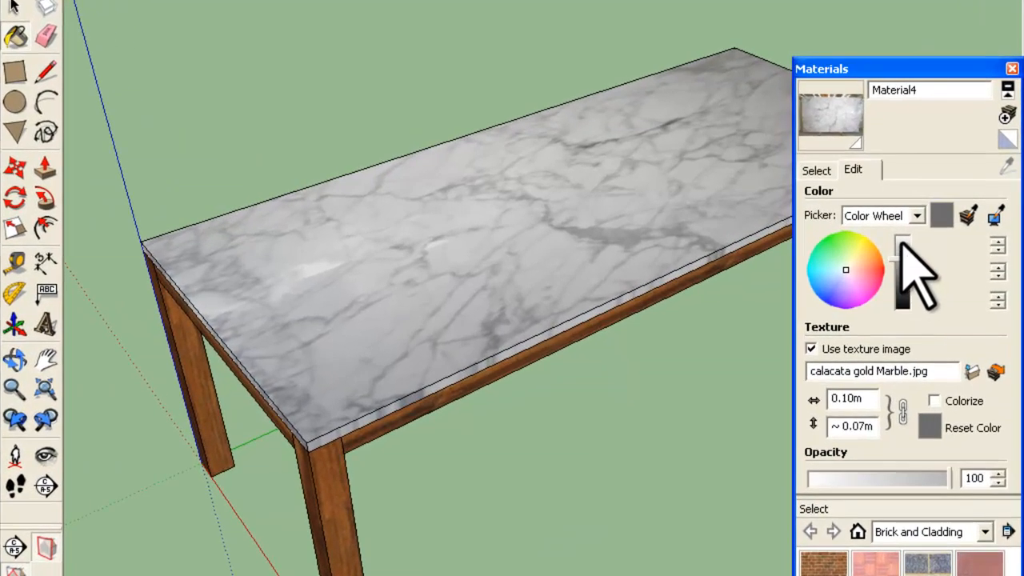
pyautogui.moveTo(651, 172); pyautogui.dragTo(563, 264, button='middle')
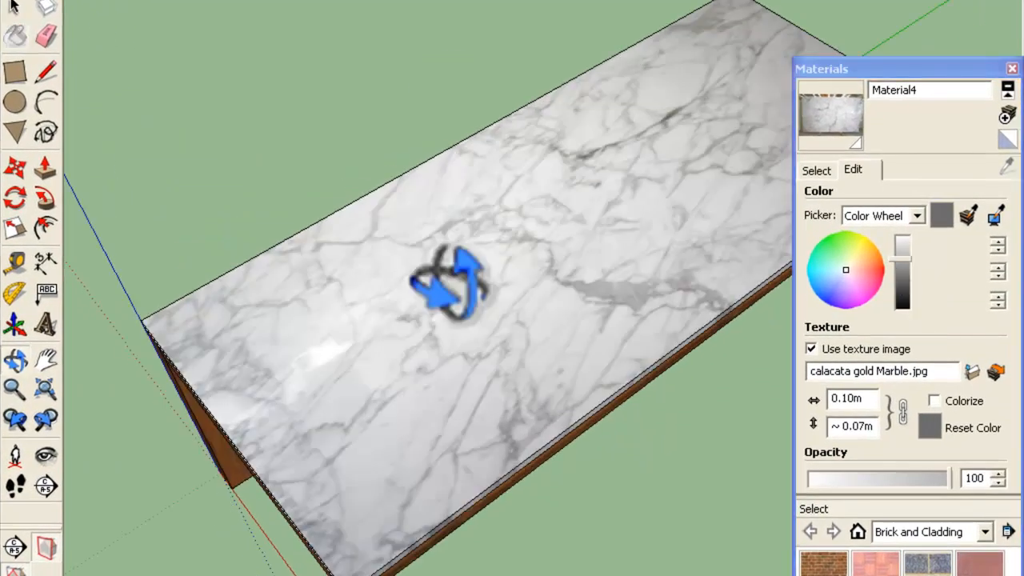
pyautogui.moveTo(448, 284); pyautogui.dragTo(426, 111, button='middle')
pyautogui.moveTo(487, 179); pyautogui.dragTo(999, 119, button='middle')
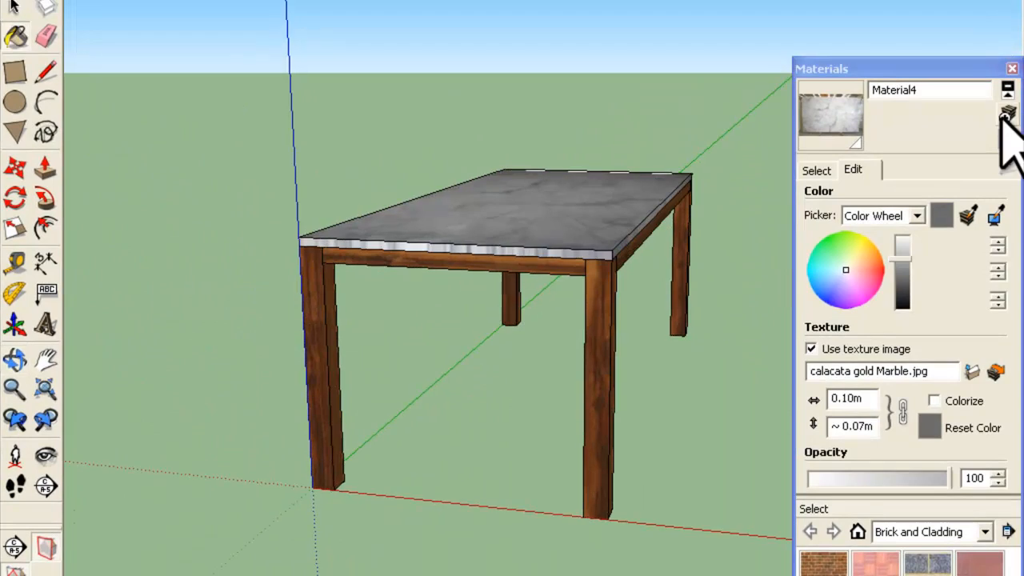
pyautogui.scroll(5, 381, 166)
pyautogui.moveTo(404, 232); pyautogui.dragTo(450, 239, button='middle')
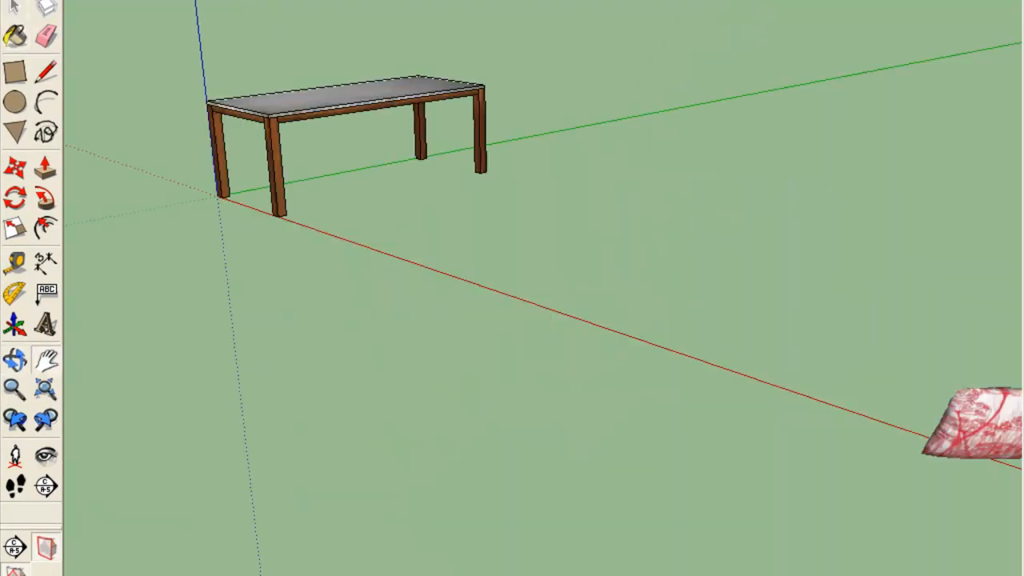